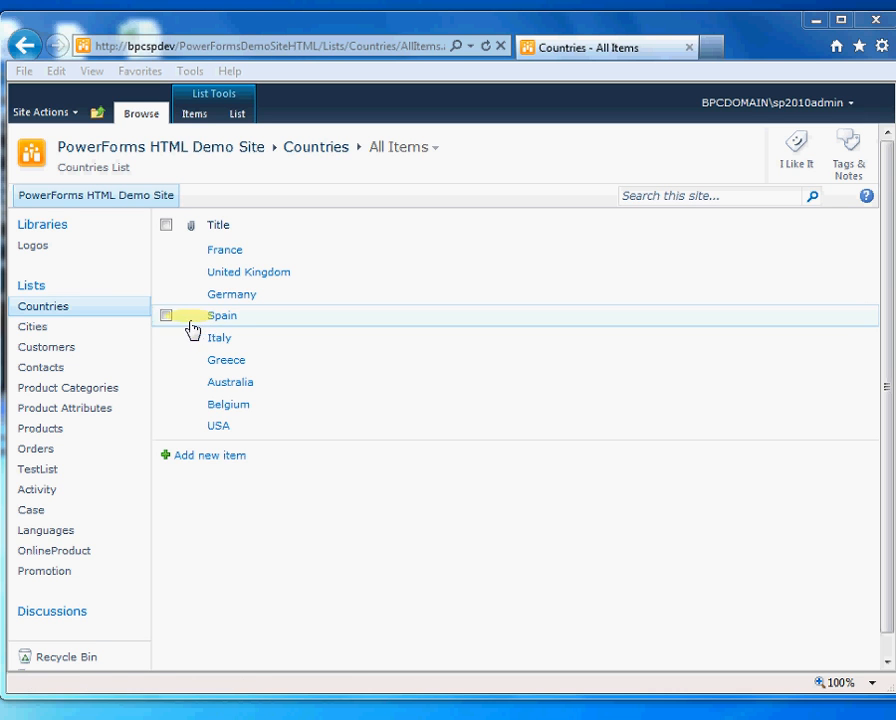
# Replace the Countries list's edit form with an HTML Power Form after viewing the related Cities list
pyautogui.click(36, 327)
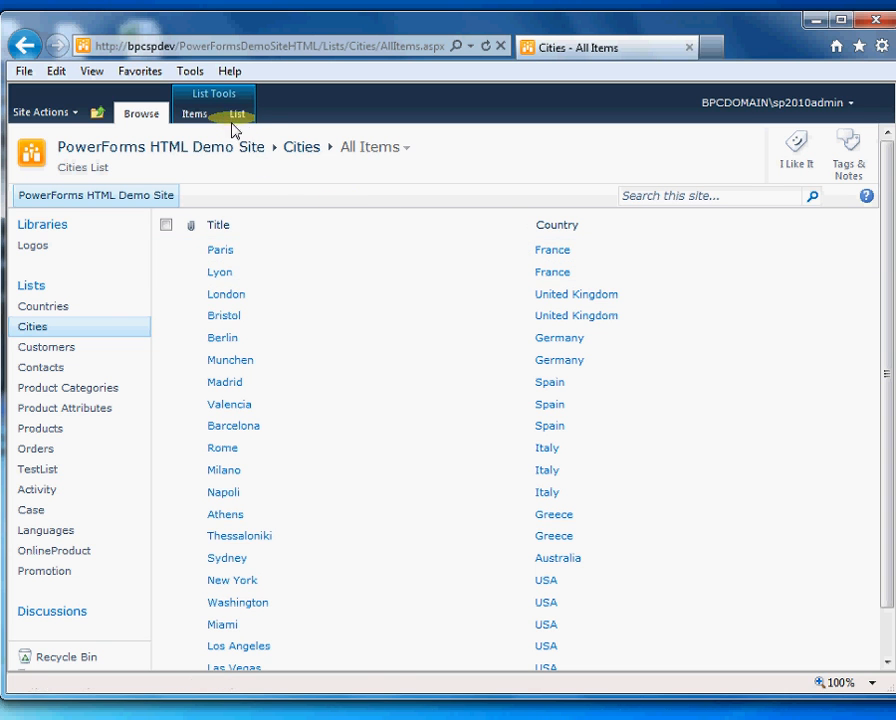
pyautogui.click(50, 307)
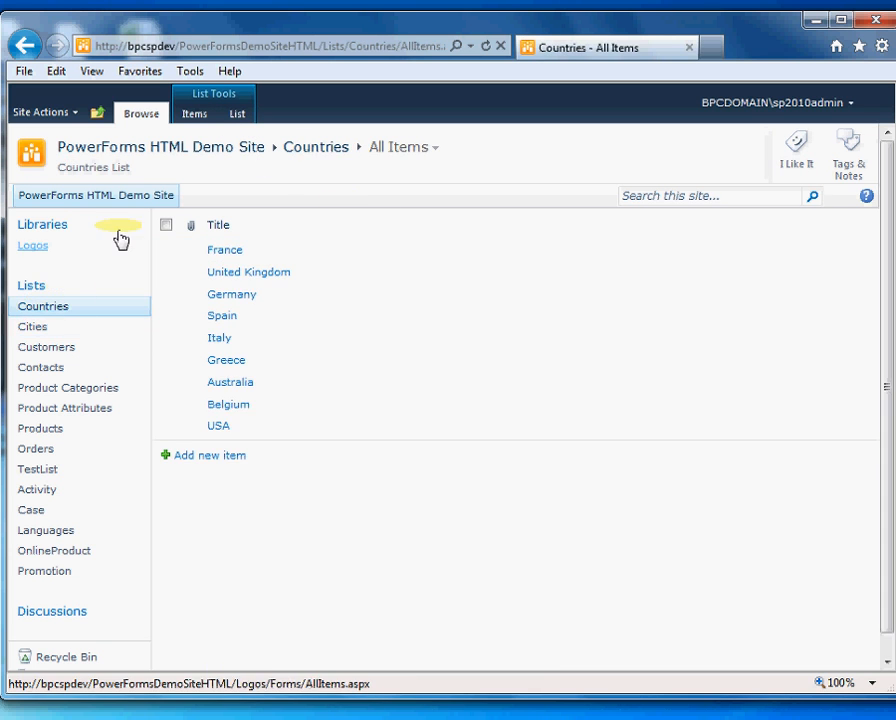
pyautogui.click(241, 116)
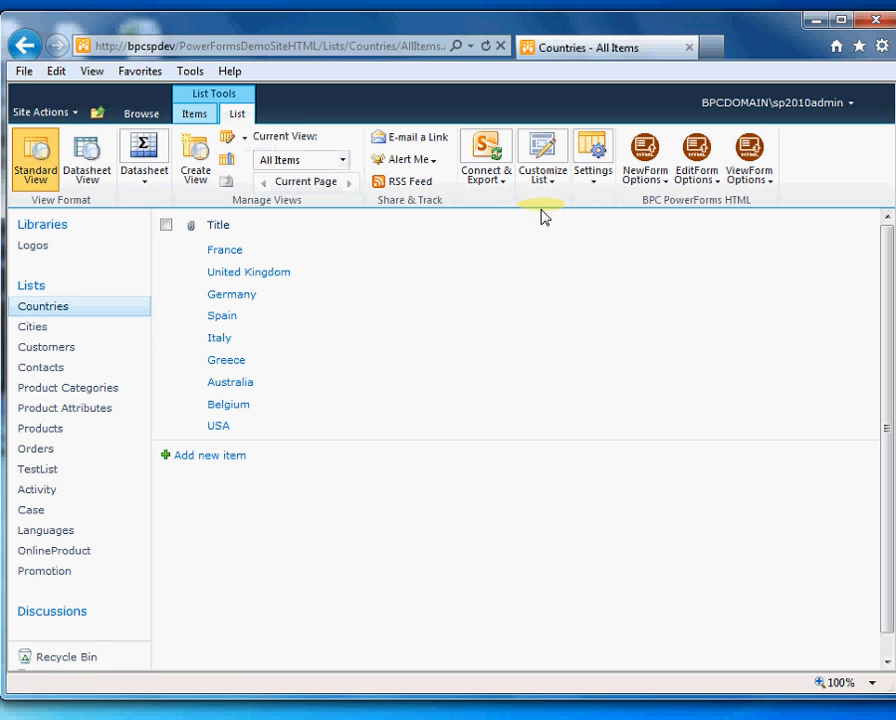
pyautogui.click(691, 189)
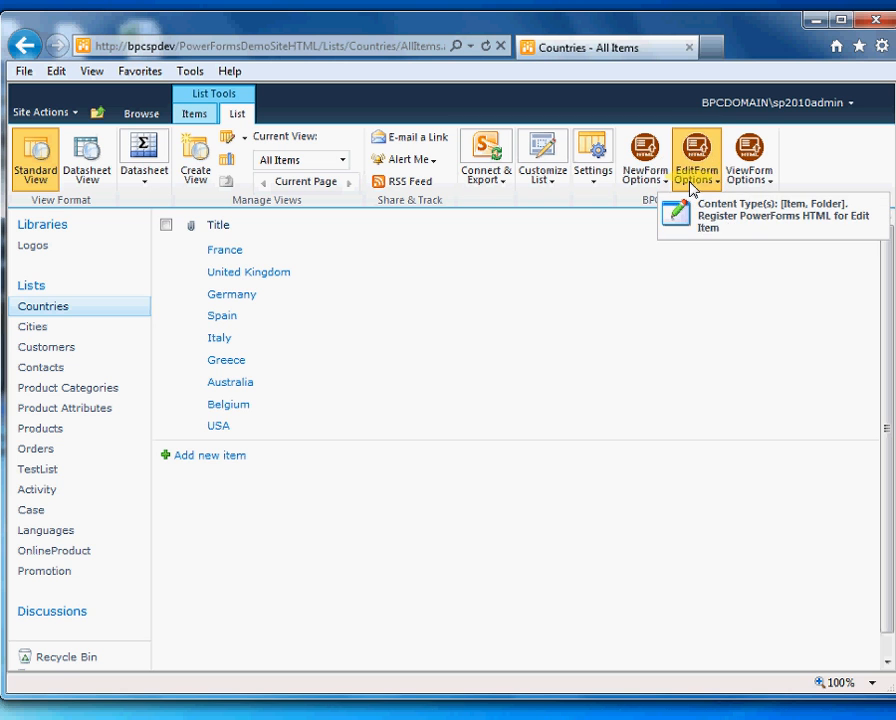
pyautogui.click(697, 214)
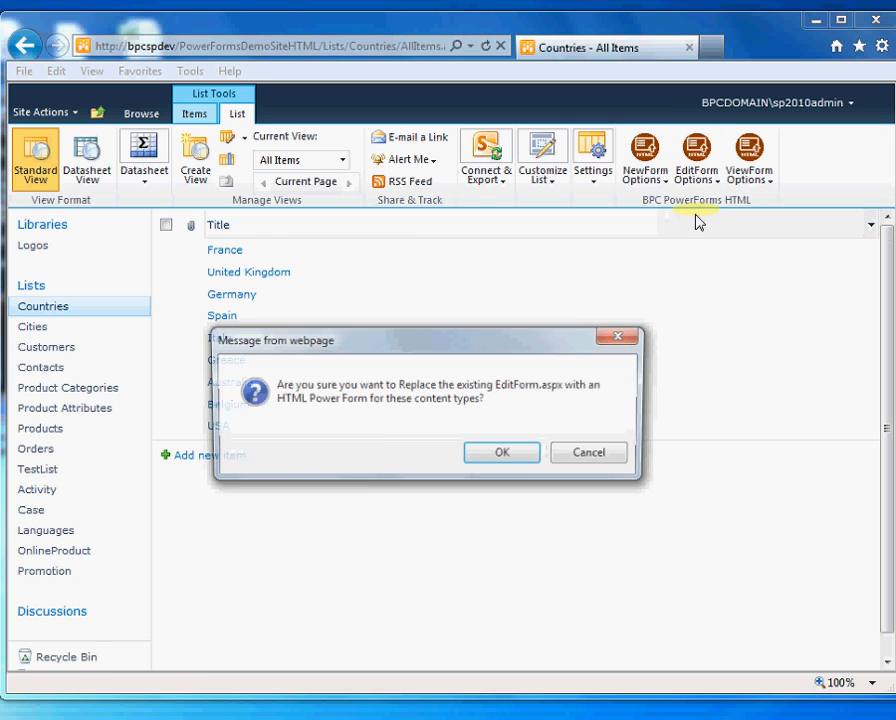
pyautogui.click(487, 455)
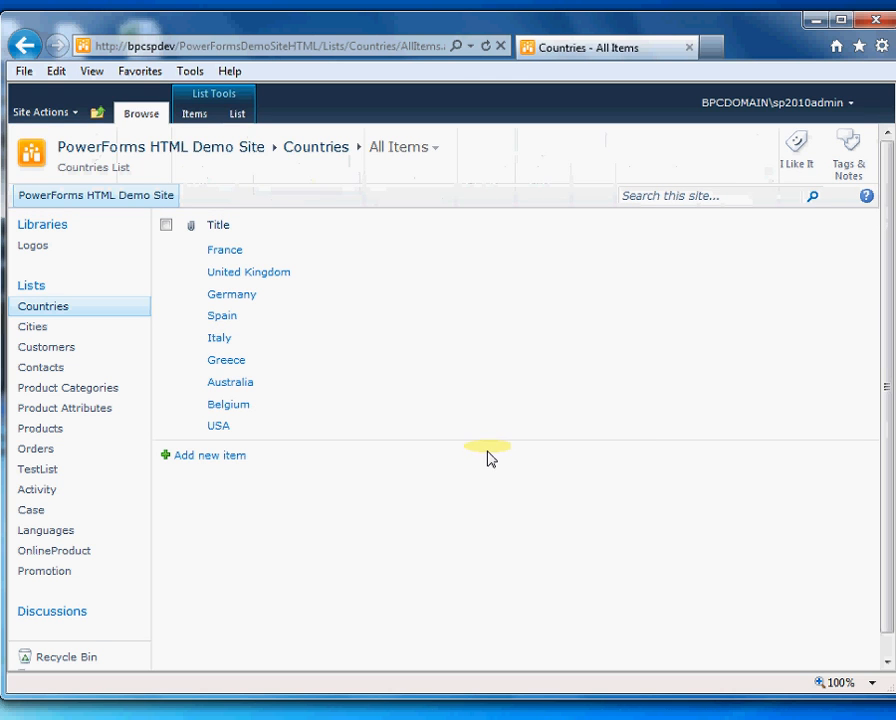
# Edit the United Kingdom item and open its form in the form designer
pyautogui.click(313, 276)
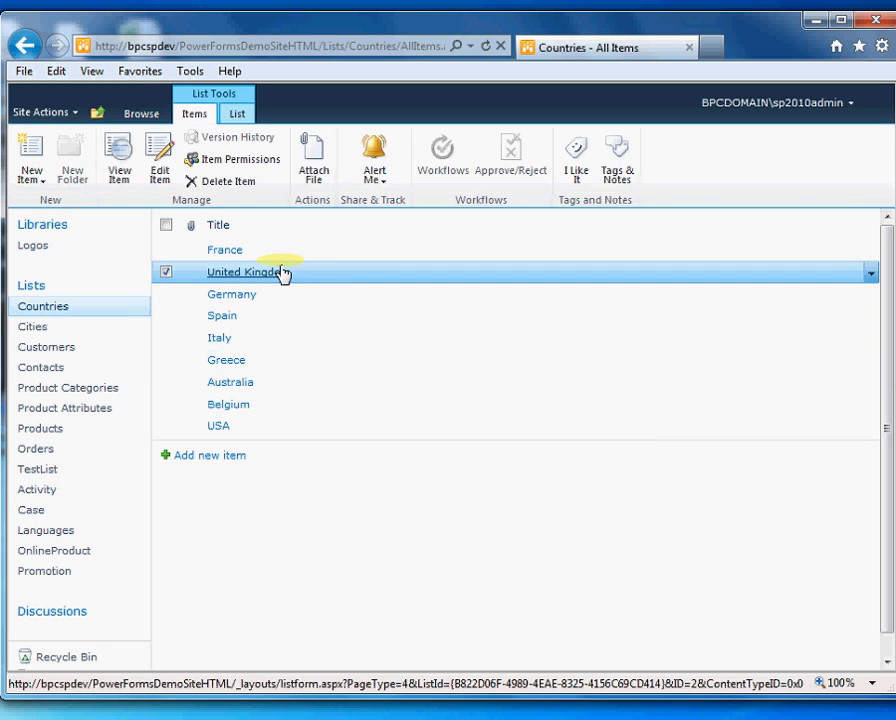
pyautogui.click(158, 178)
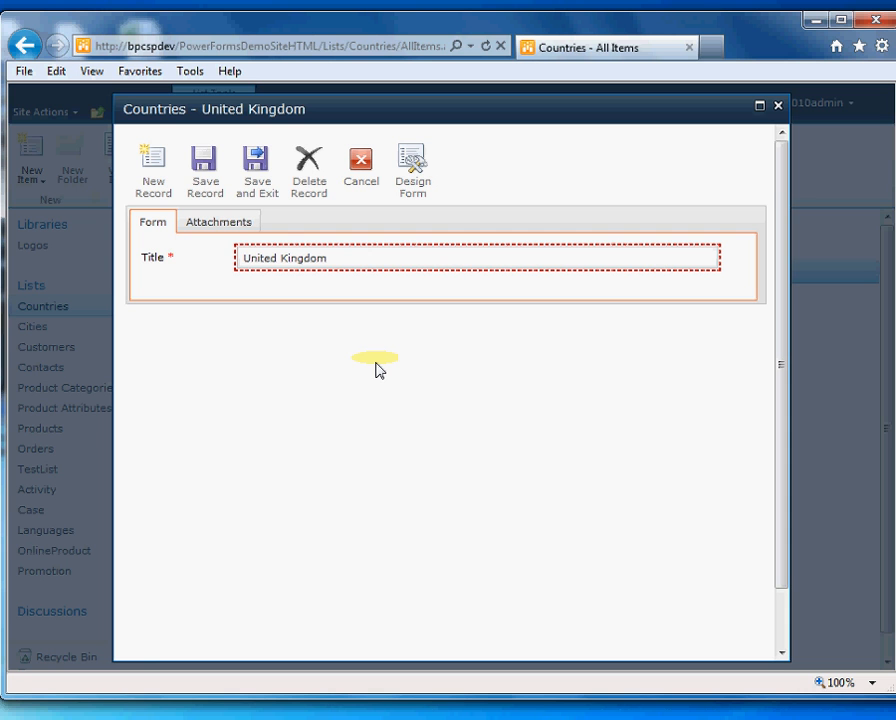
pyautogui.click(410, 180)
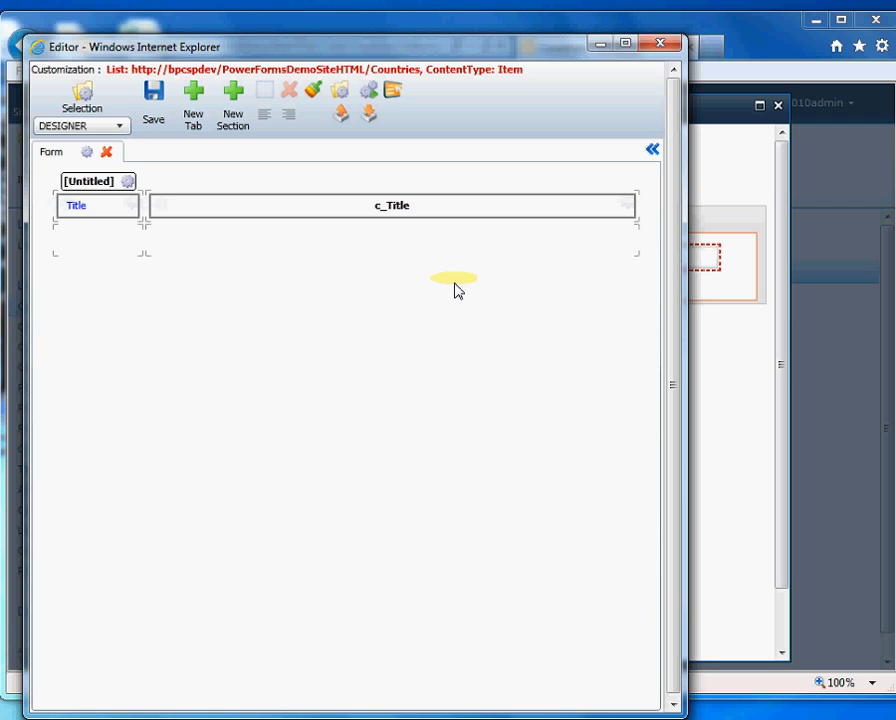
# Add a new list query to the form and name it Cities
pyautogui.click(108, 128)
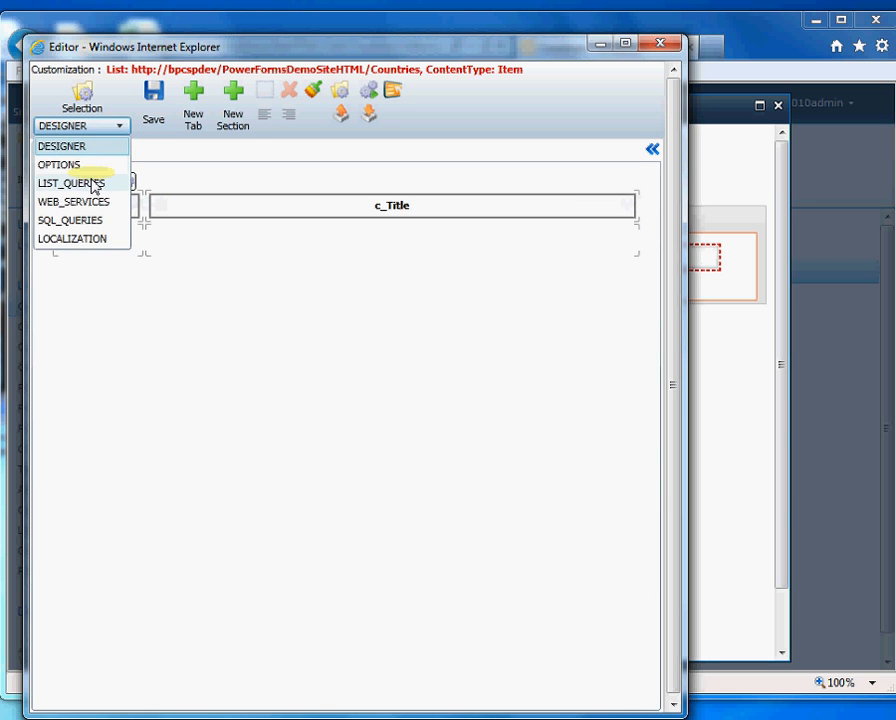
pyautogui.click(90, 184)
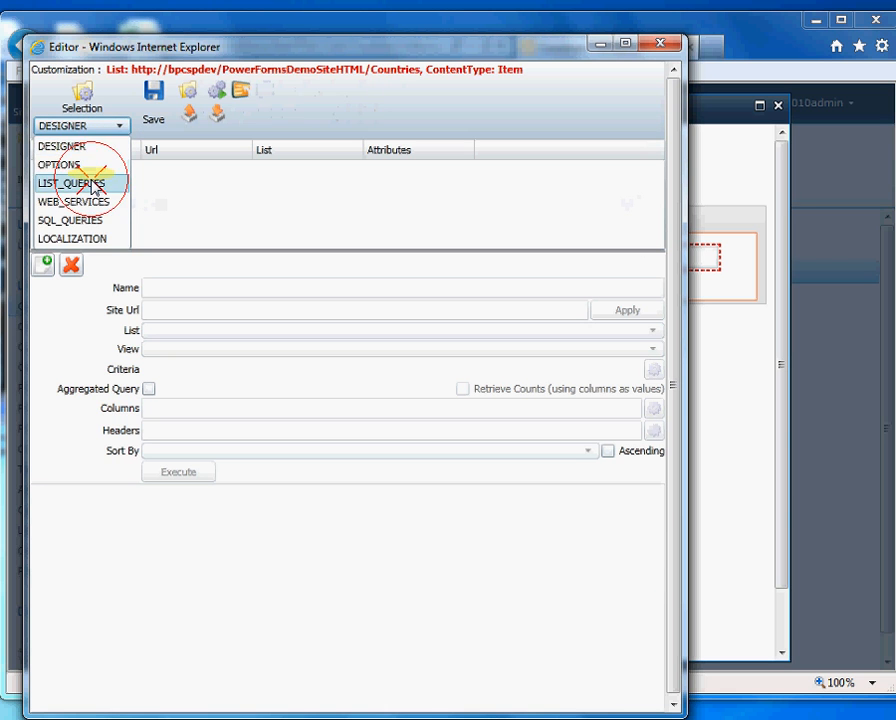
pyautogui.click(46, 266)
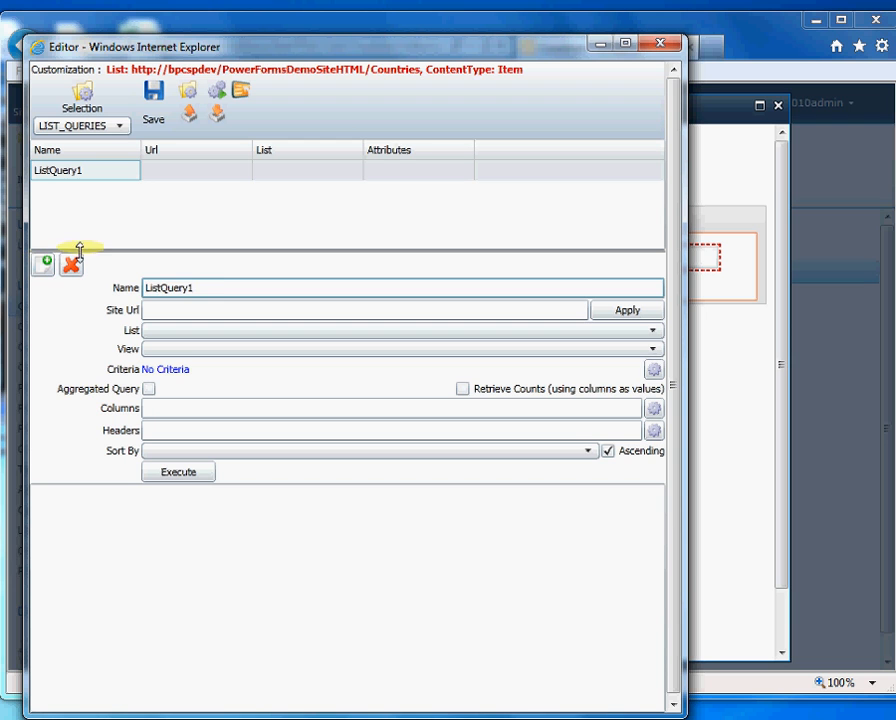
pyautogui.click(105, 283)
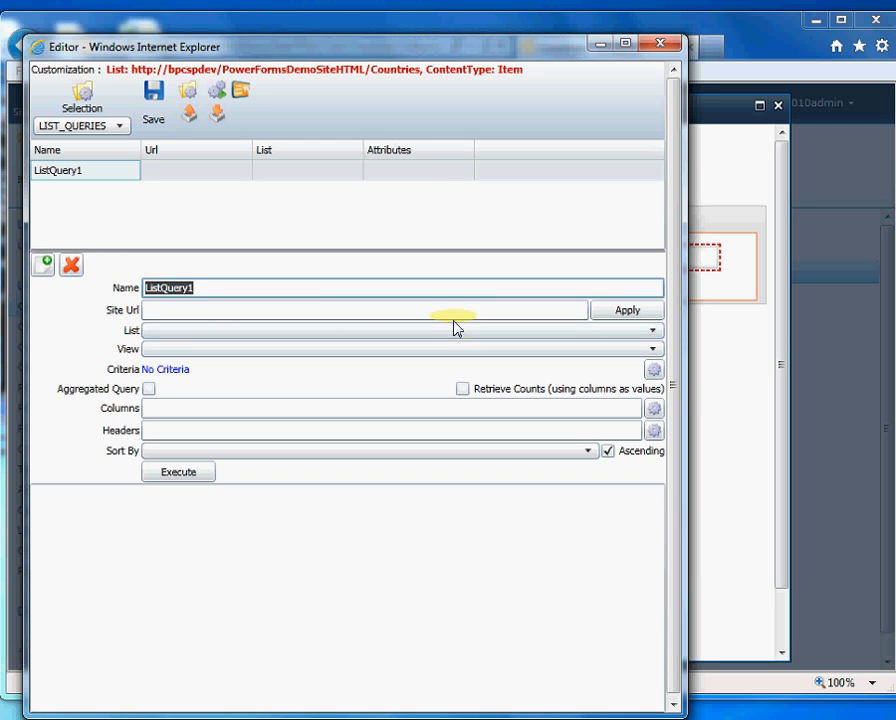
pyautogui.write('Cities')
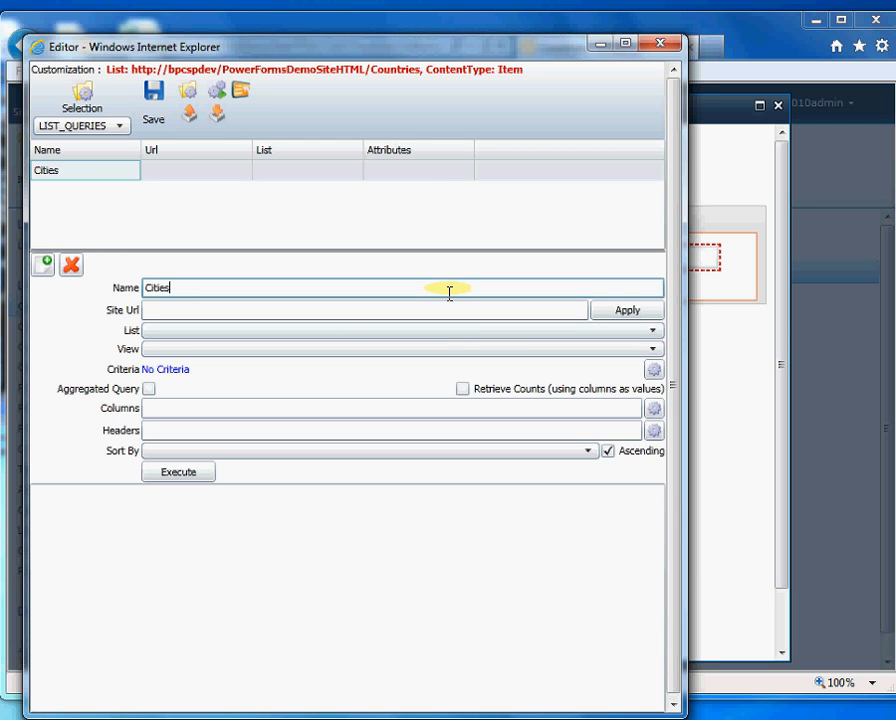
pyautogui.press('Tab')
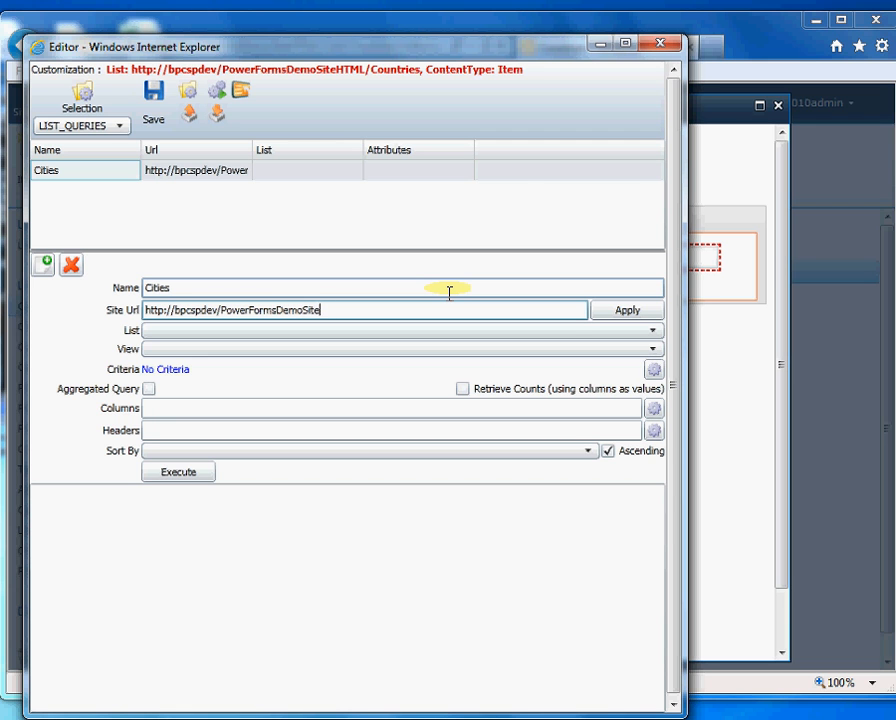
pyautogui.click(626, 312)
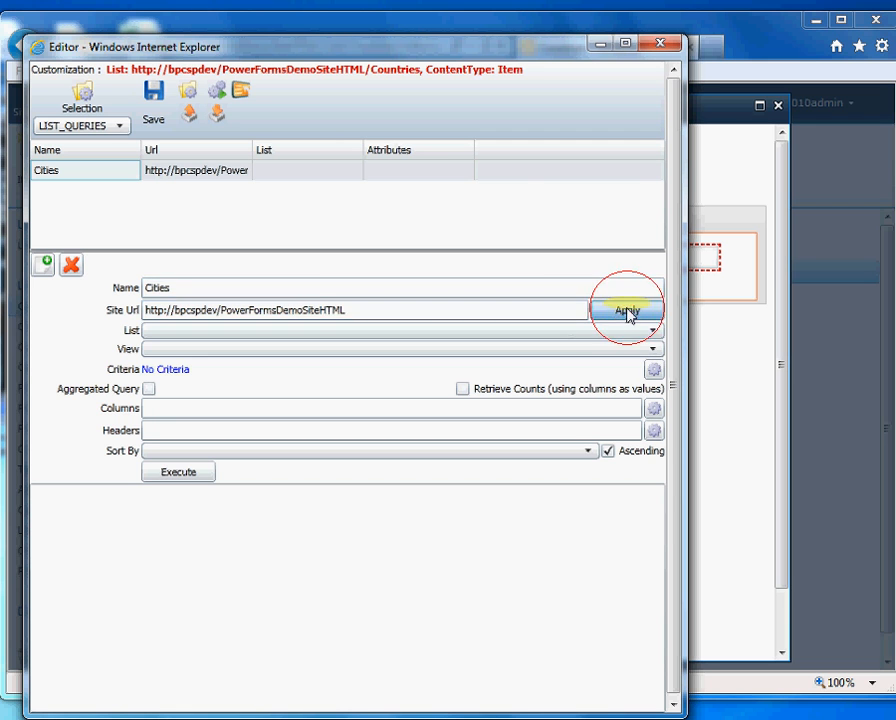
pyautogui.click(506, 332)
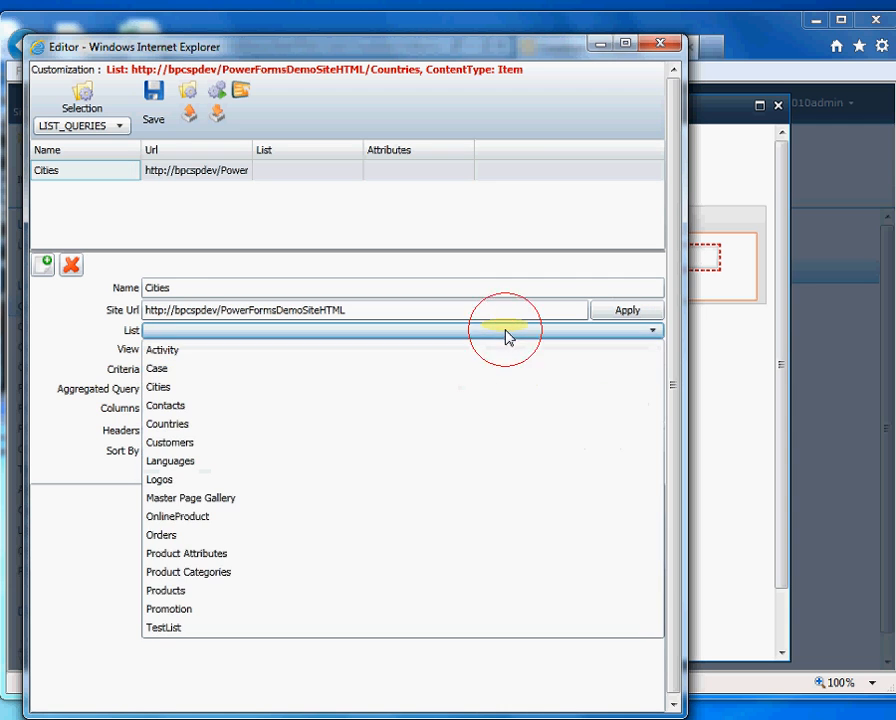
pyautogui.click(285, 386)
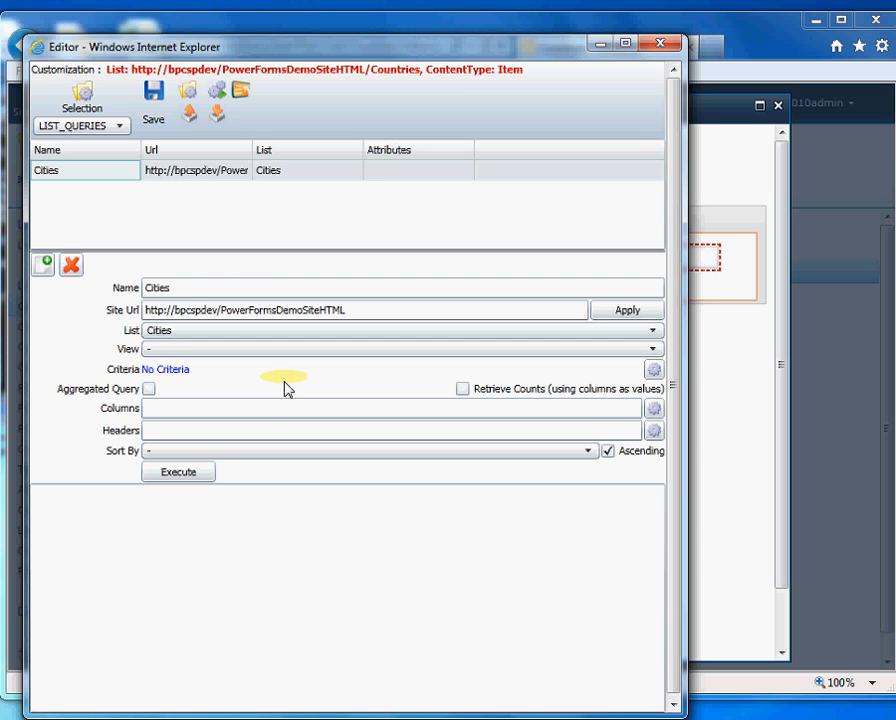
# Add a query criterion where Country equals {c_ID}, using the Lookup type
pyautogui.click(178, 369)
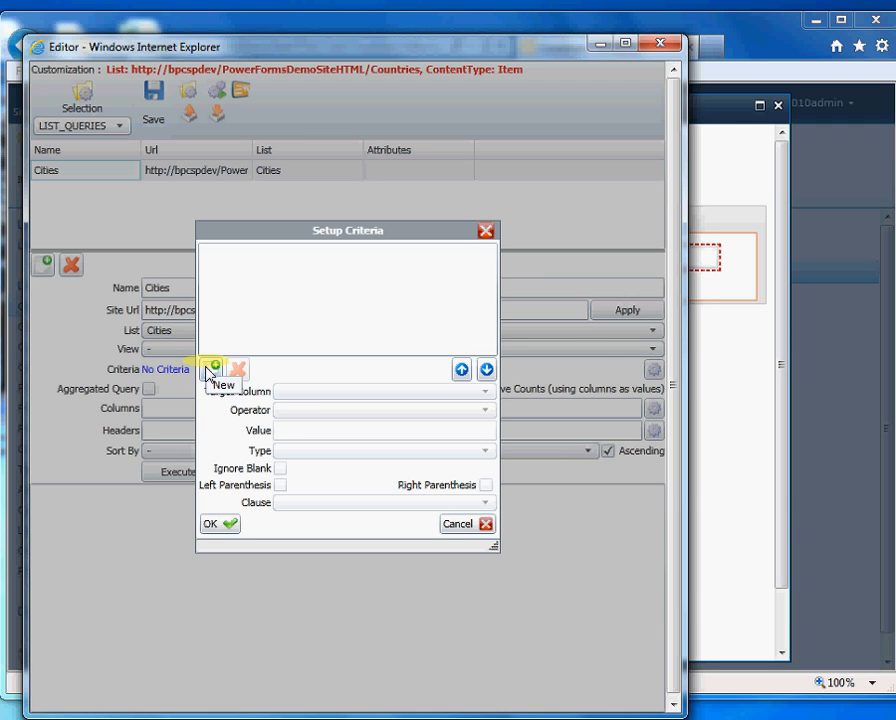
pyautogui.click(209, 369)
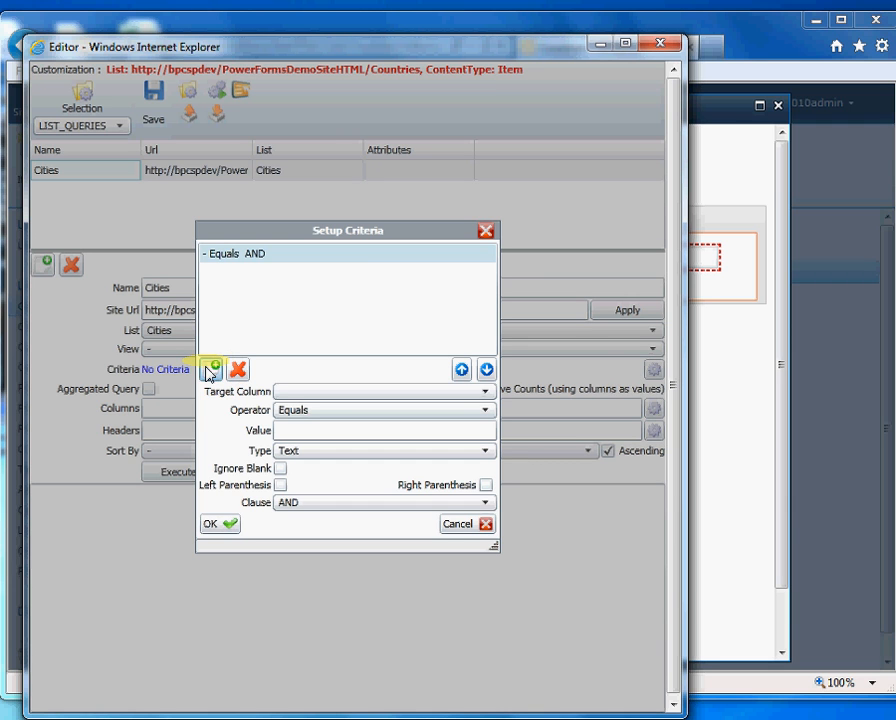
pyautogui.click(344, 394)
pyautogui.click(344, 366)
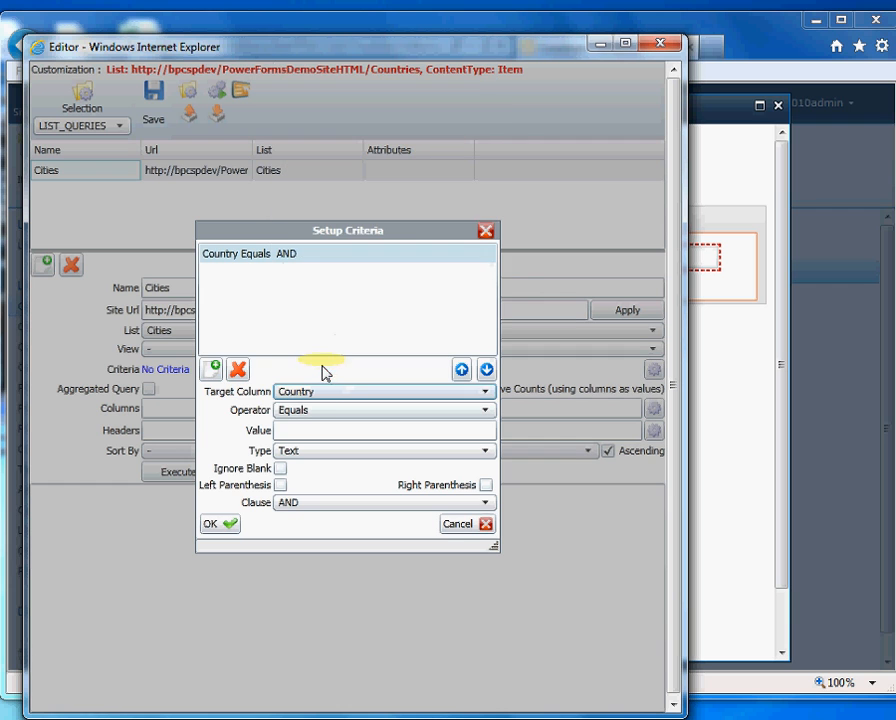
pyautogui.click(307, 430)
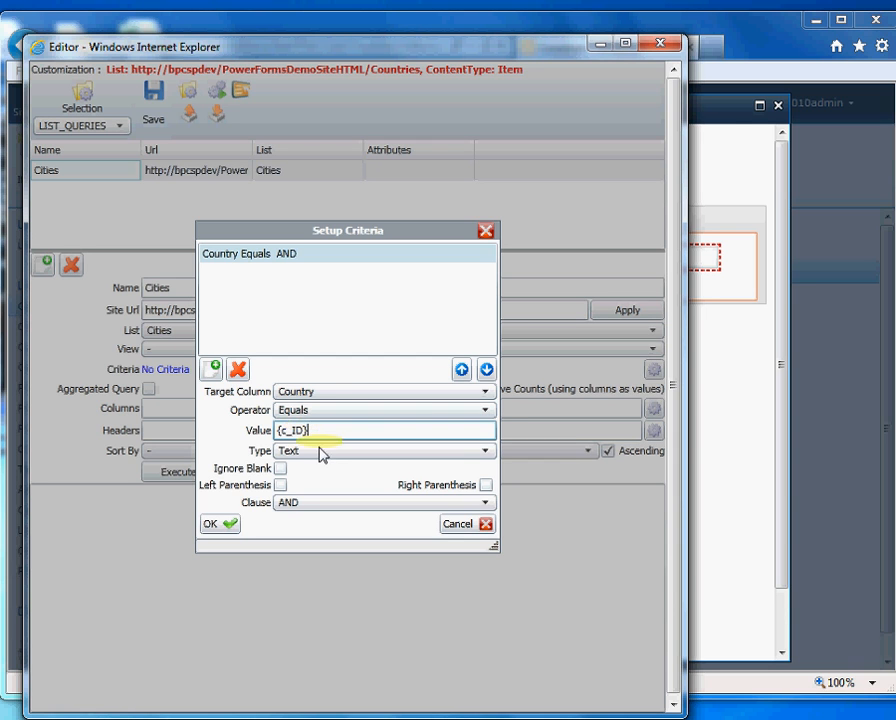
pyautogui.click(332, 453)
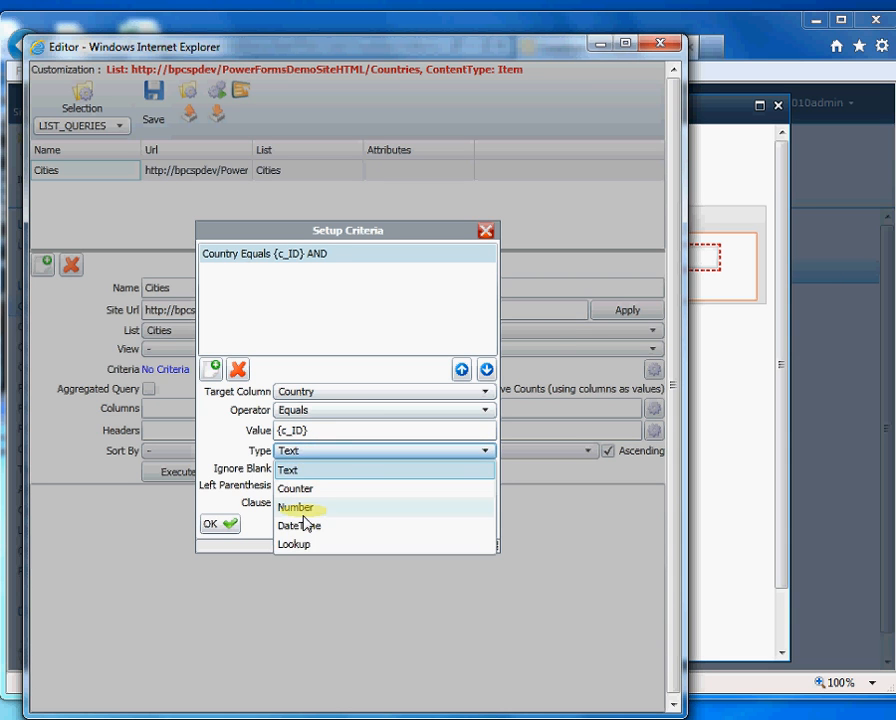
pyautogui.click(294, 542)
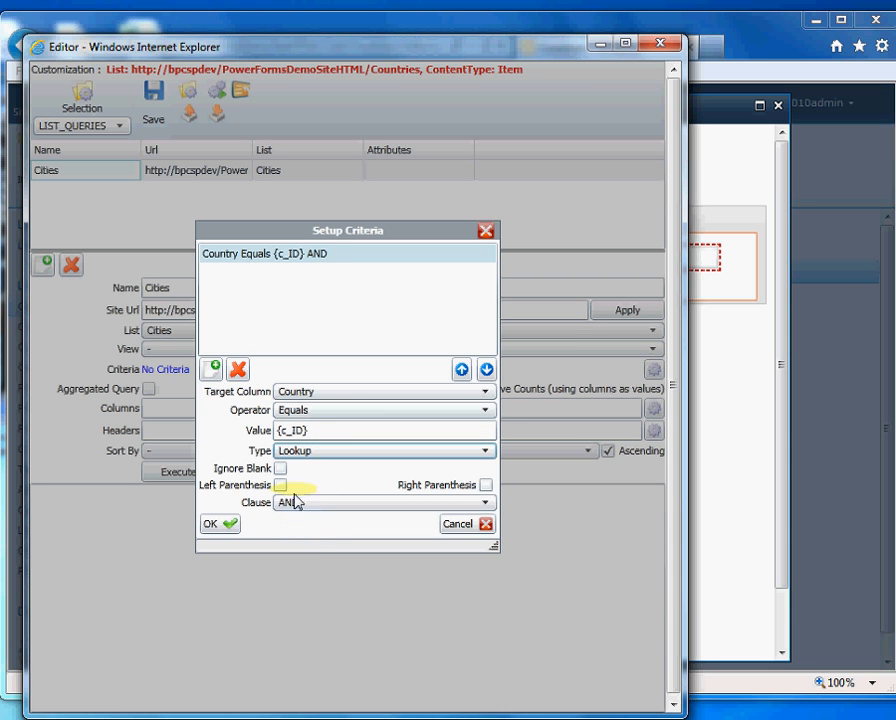
pyautogui.click(226, 526)
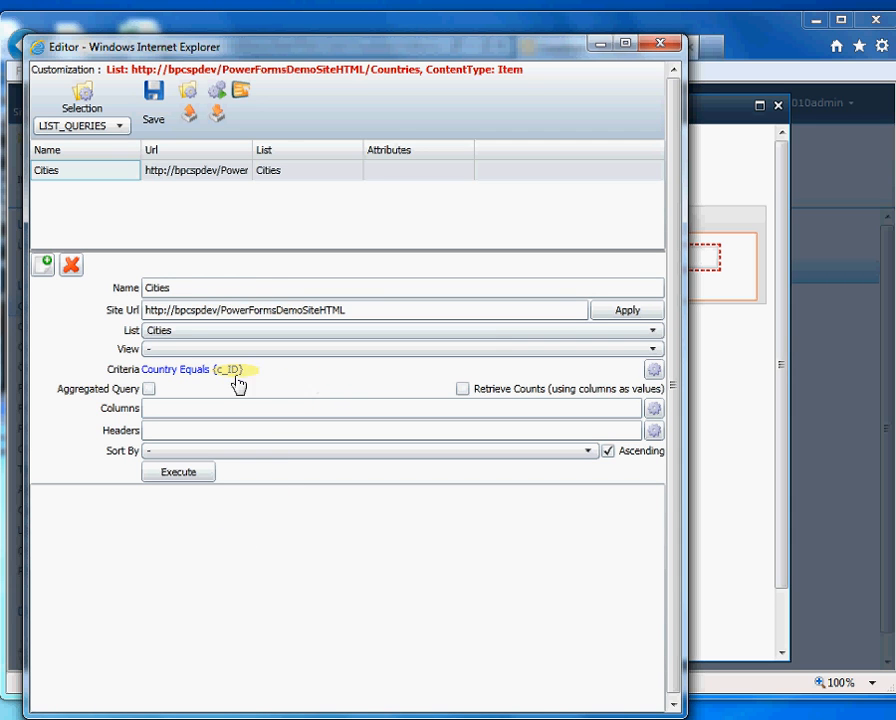
# Add the ID field as the first column of the Cities query
pyautogui.click(209, 403)
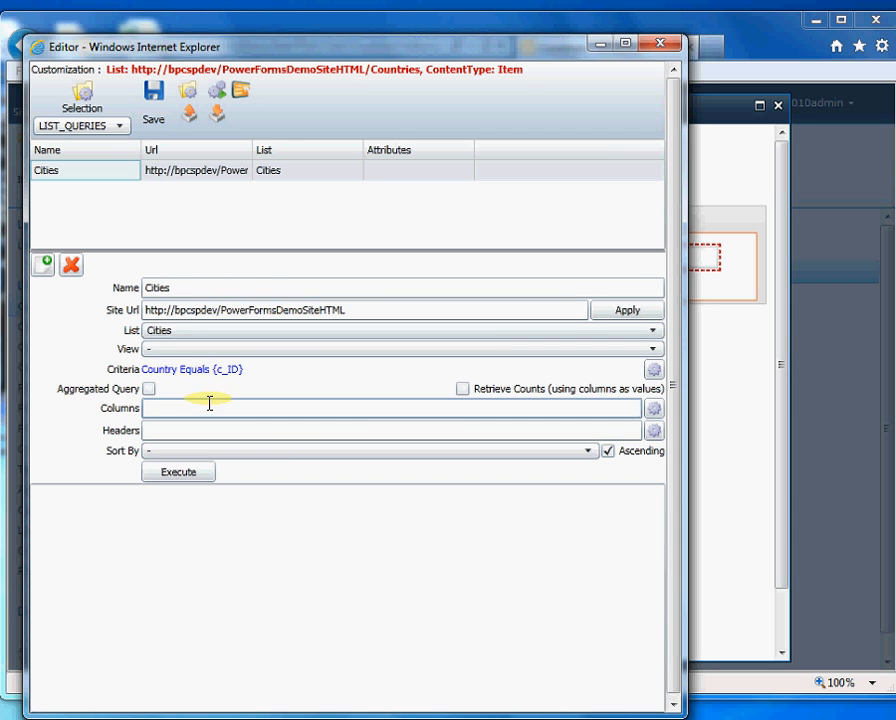
pyautogui.click(652, 411)
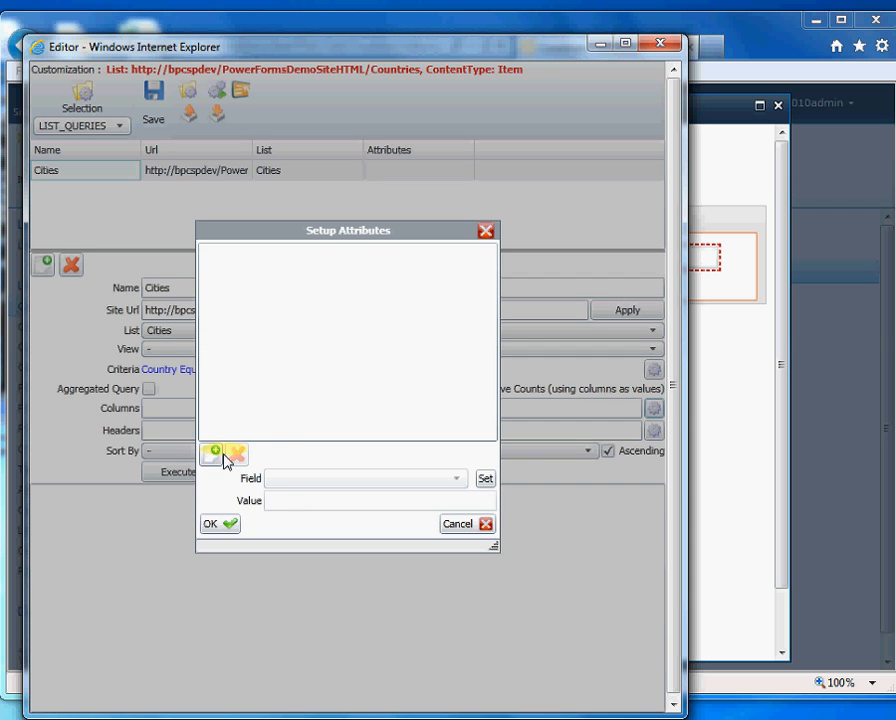
pyautogui.click(211, 455)
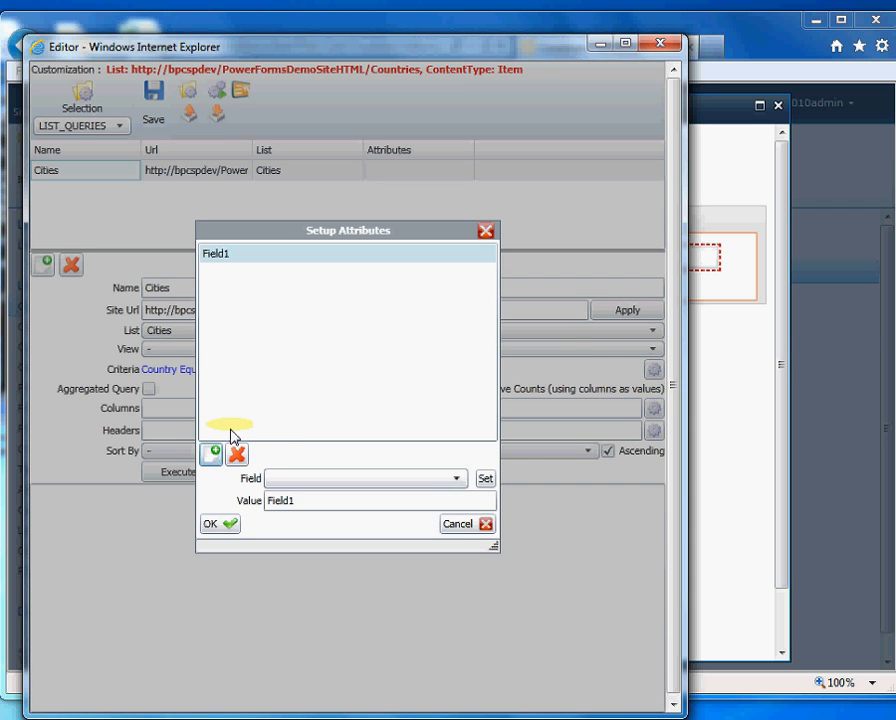
pyautogui.click(314, 480)
pyautogui.moveTo(460, 220); pyautogui.dragTo(458, 310)
pyautogui.click(326, 312)
pyautogui.click(484, 480)
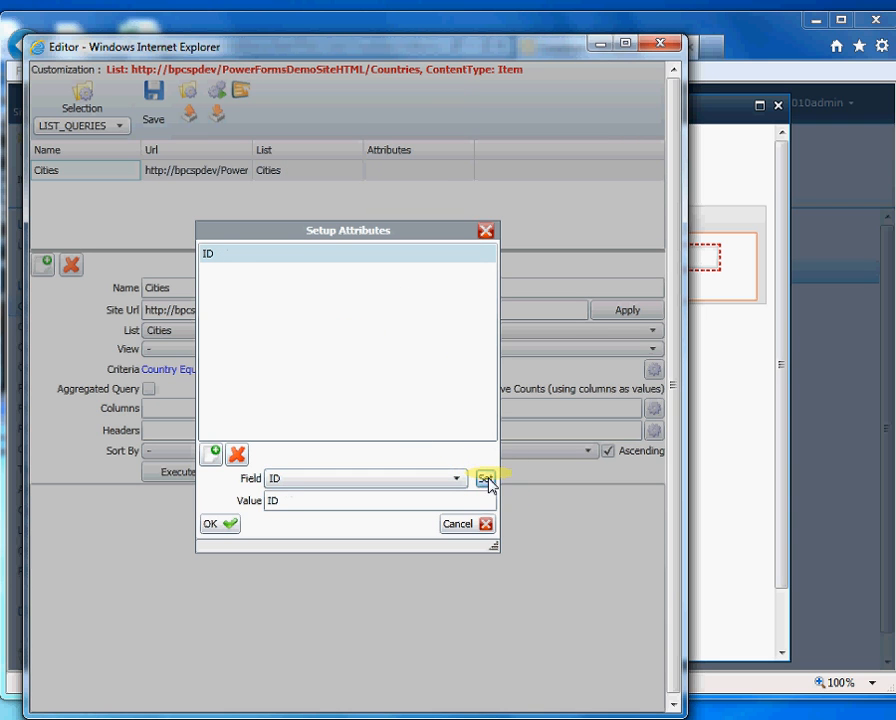
# Add the Title field as the second query column and accept the column setup
pyautogui.click(214, 455)
pyautogui.click(313, 480)
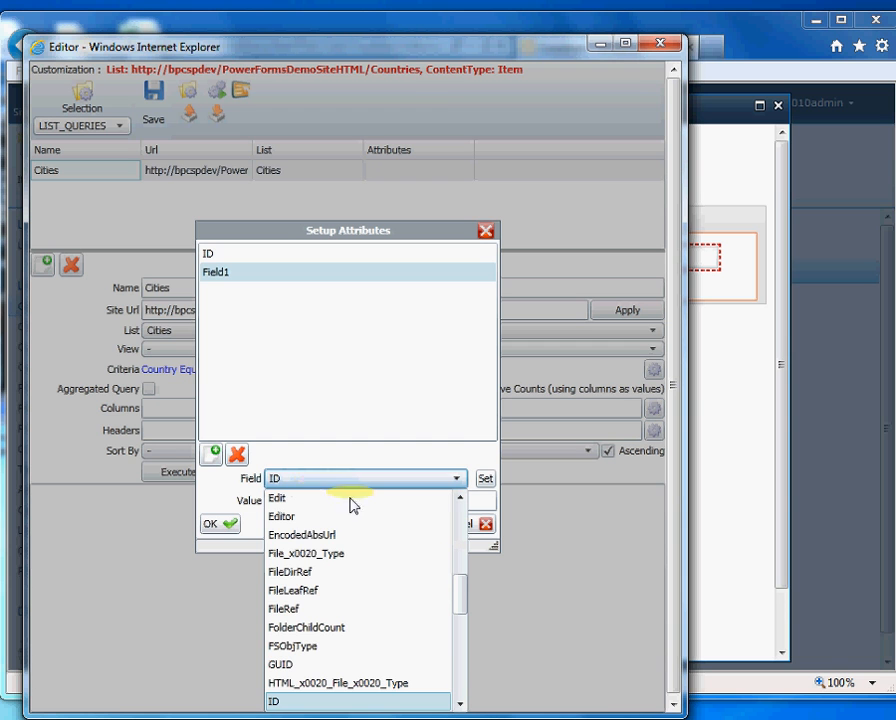
pyautogui.moveTo(462, 586); pyautogui.dragTo(457, 672)
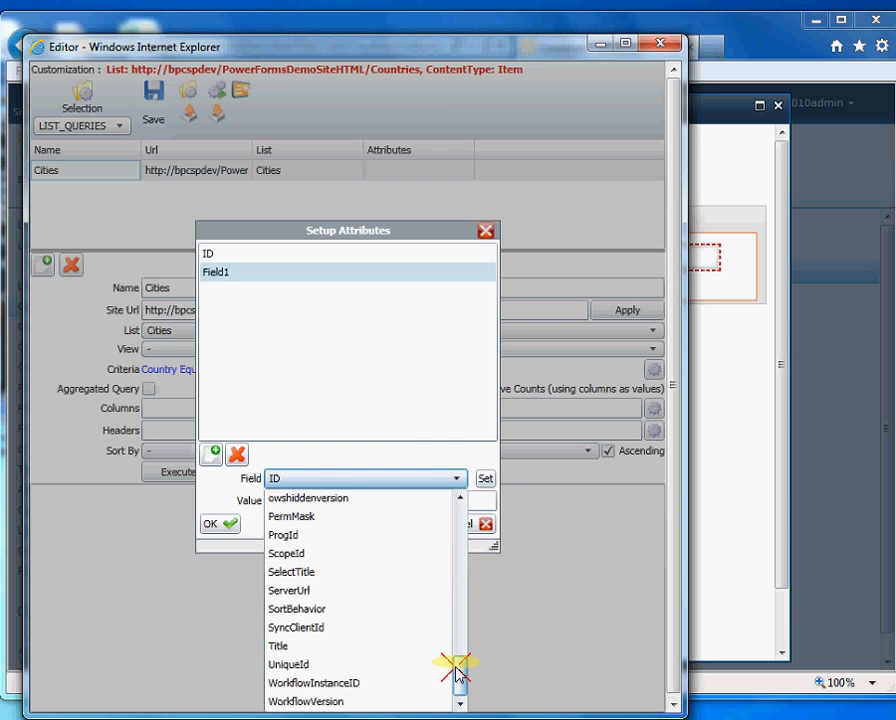
pyautogui.click(366, 645)
pyautogui.click(485, 479)
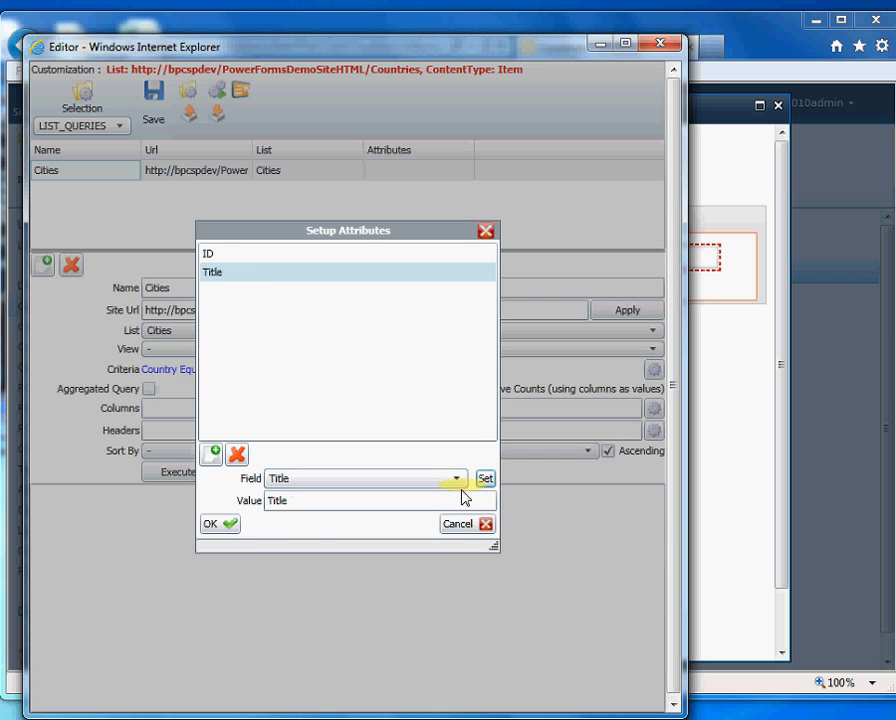
pyautogui.click(228, 526)
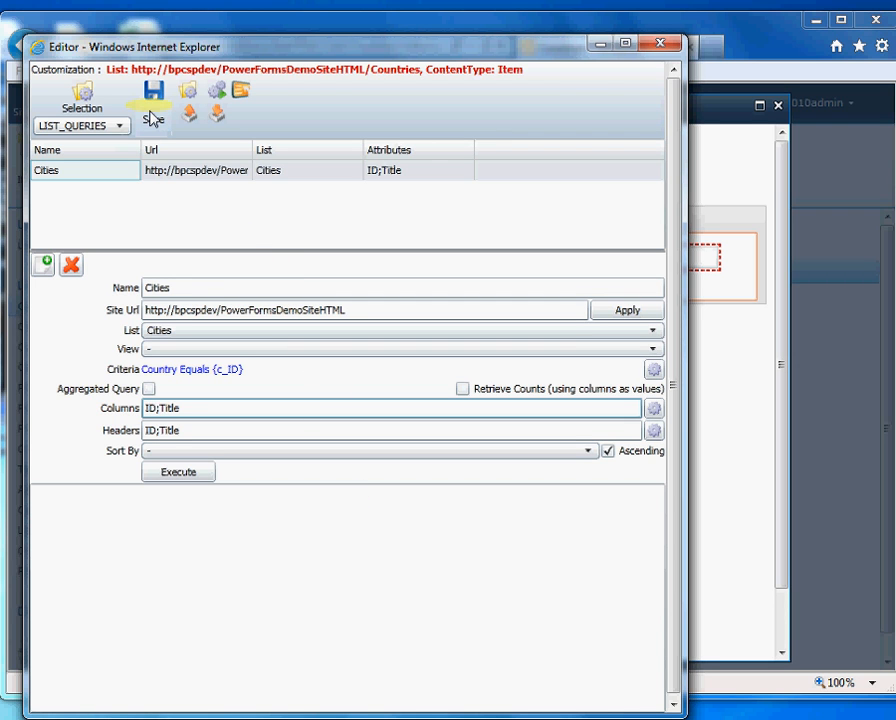
# In the form designer, add a ListAndForm control to the empty row below the Title field
pyautogui.click(116, 124)
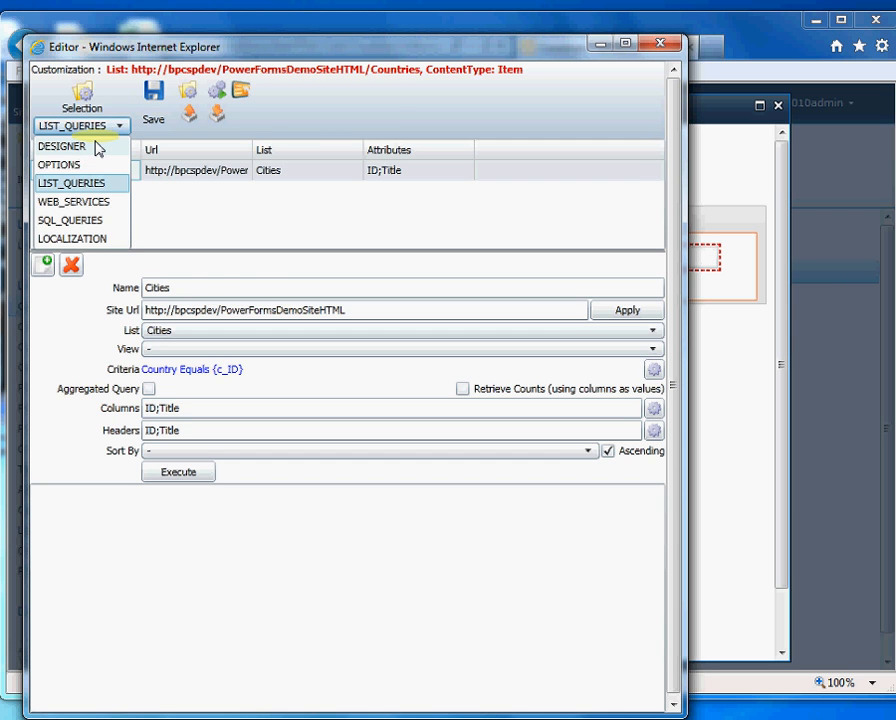
pyautogui.click(98, 147)
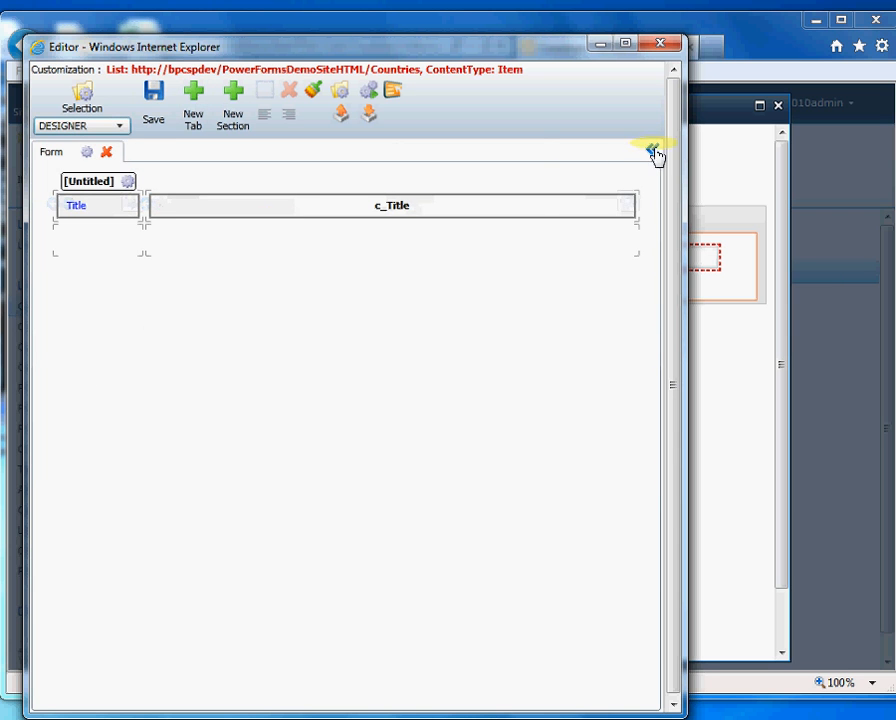
pyautogui.click(652, 150)
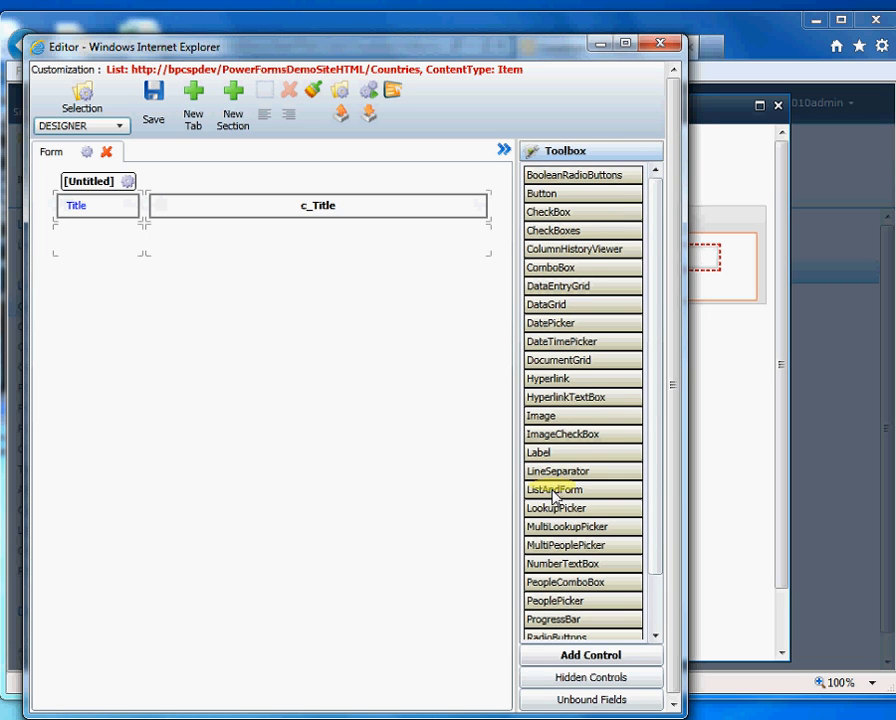
pyautogui.moveTo(553, 497); pyautogui.dragTo(72, 244)
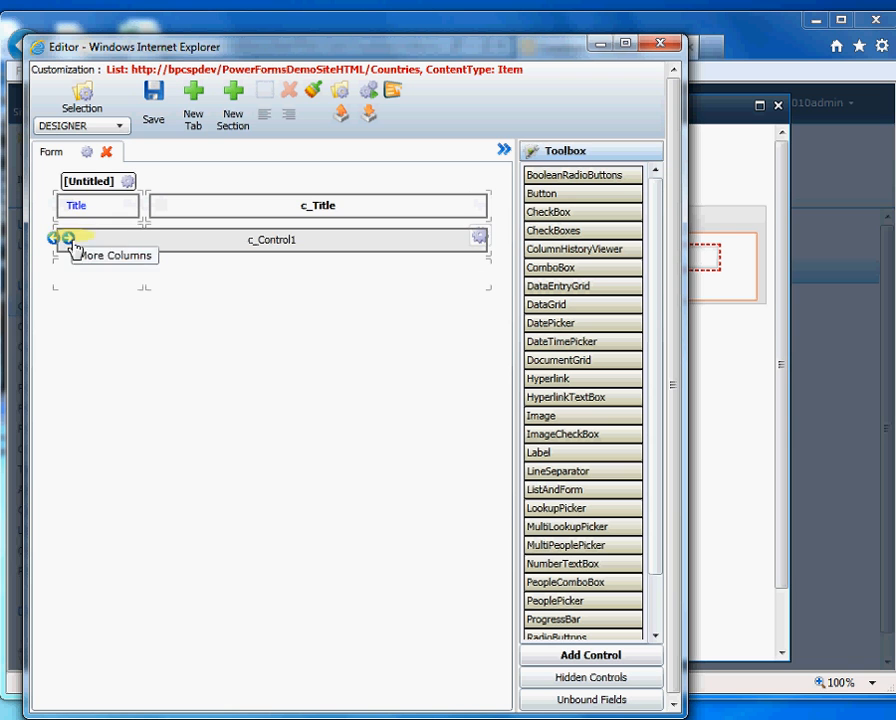
# Rename the new ListAndForm control as c_Cities in its properties
pyautogui.click(479, 239)
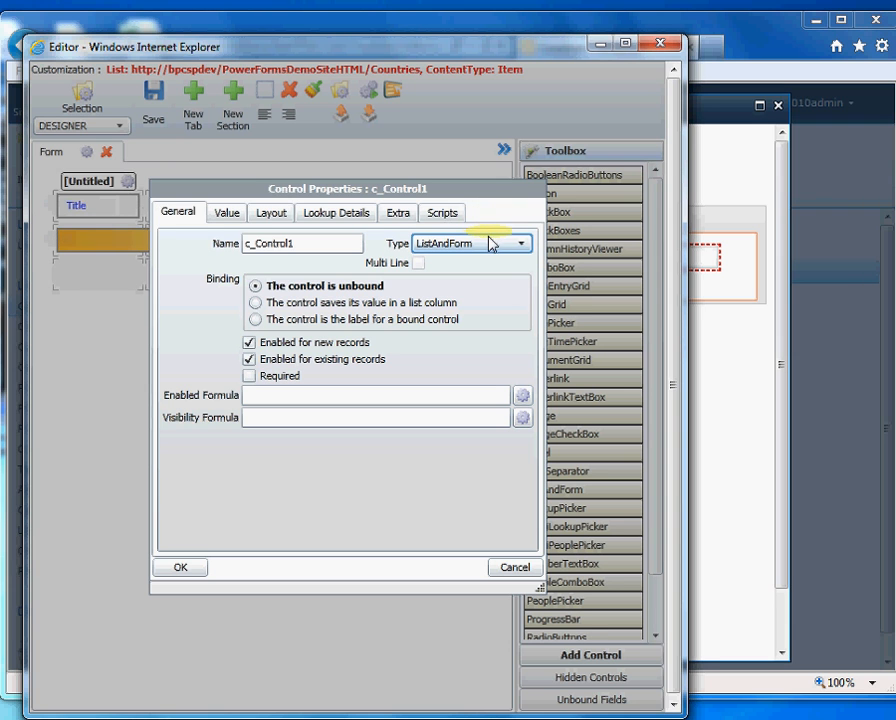
pyautogui.moveTo(248, 243); pyautogui.dragTo(306, 243)
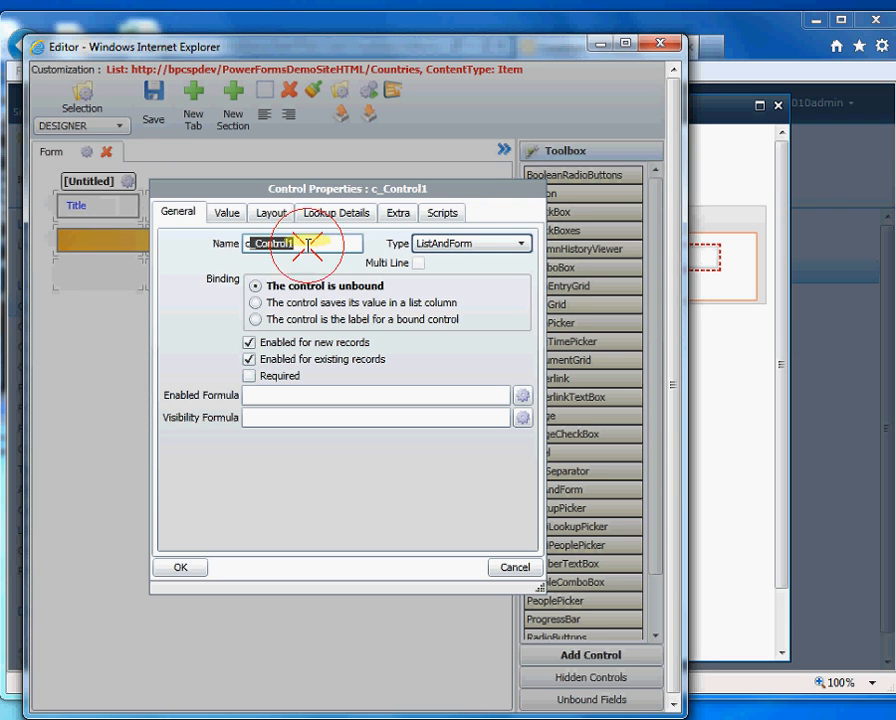
pyautogui.write('_Cities')
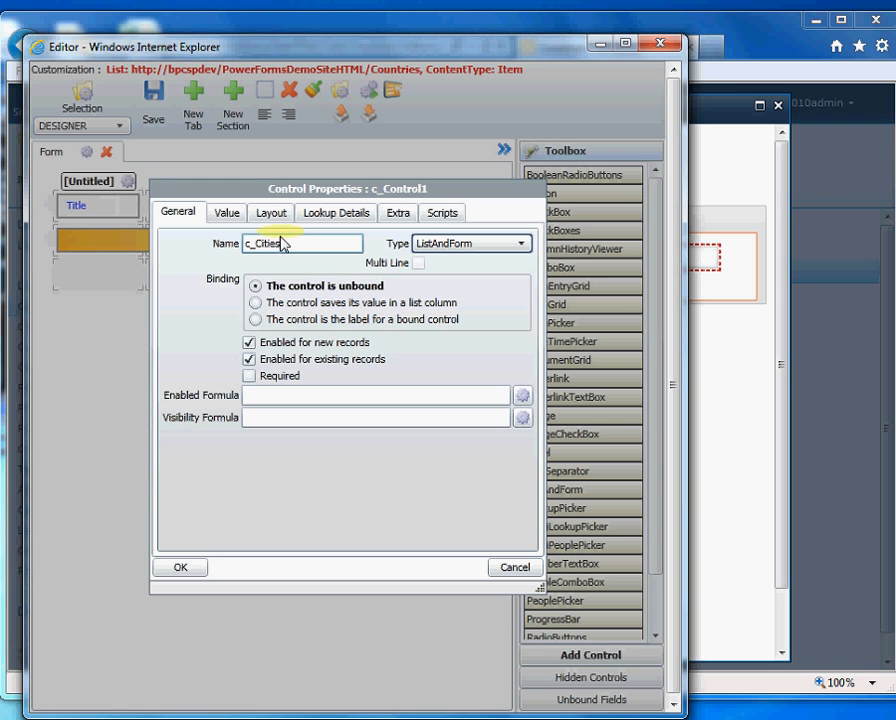
# Set the control's value to be retrieved from the Cities list query and accept the properties
pyautogui.click(228, 218)
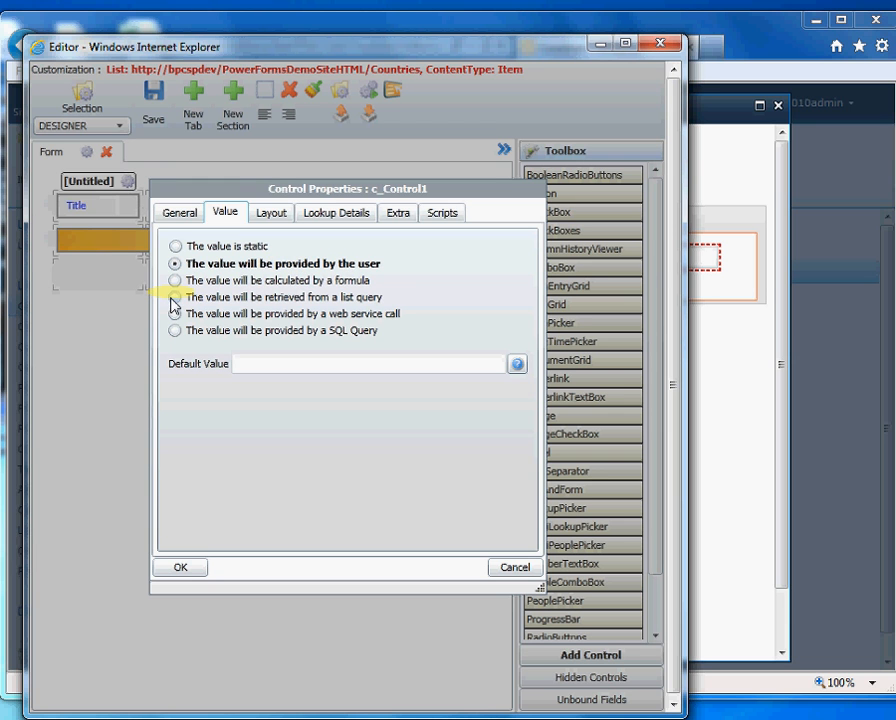
pyautogui.click(174, 297)
pyautogui.click(215, 364)
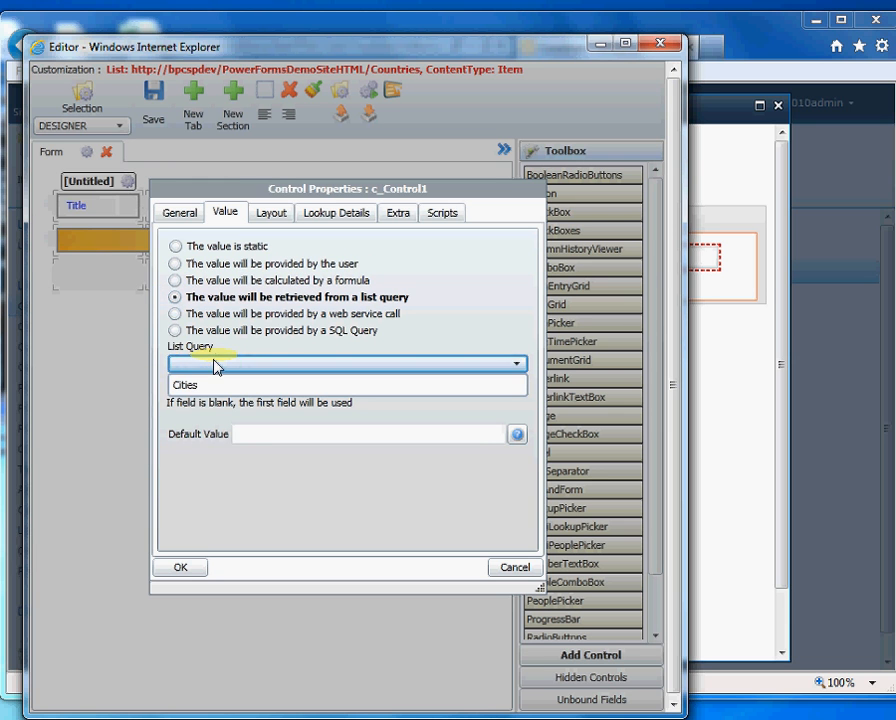
pyautogui.click(186, 385)
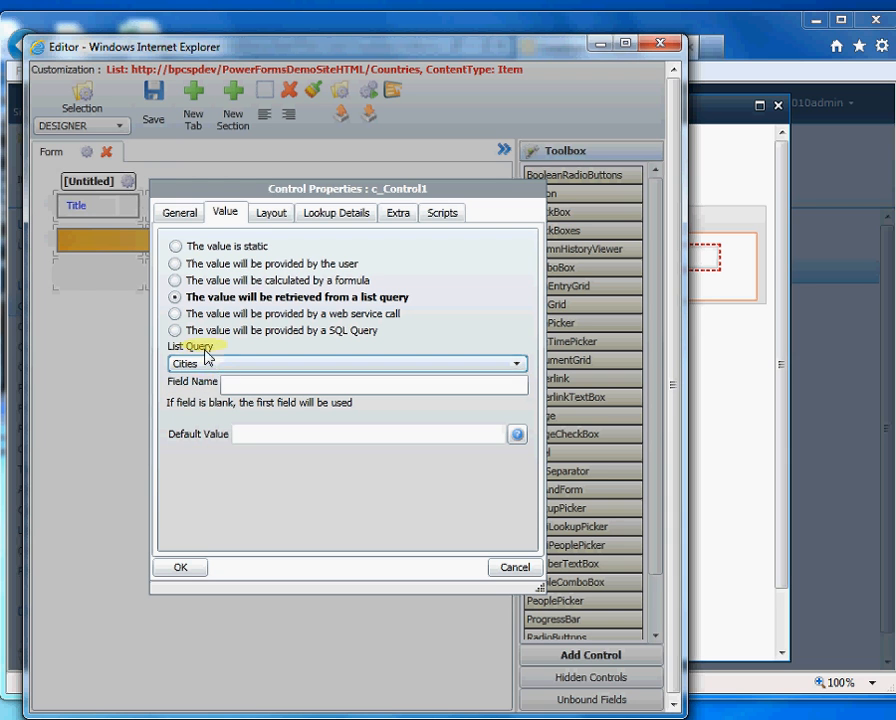
pyautogui.click(189, 570)
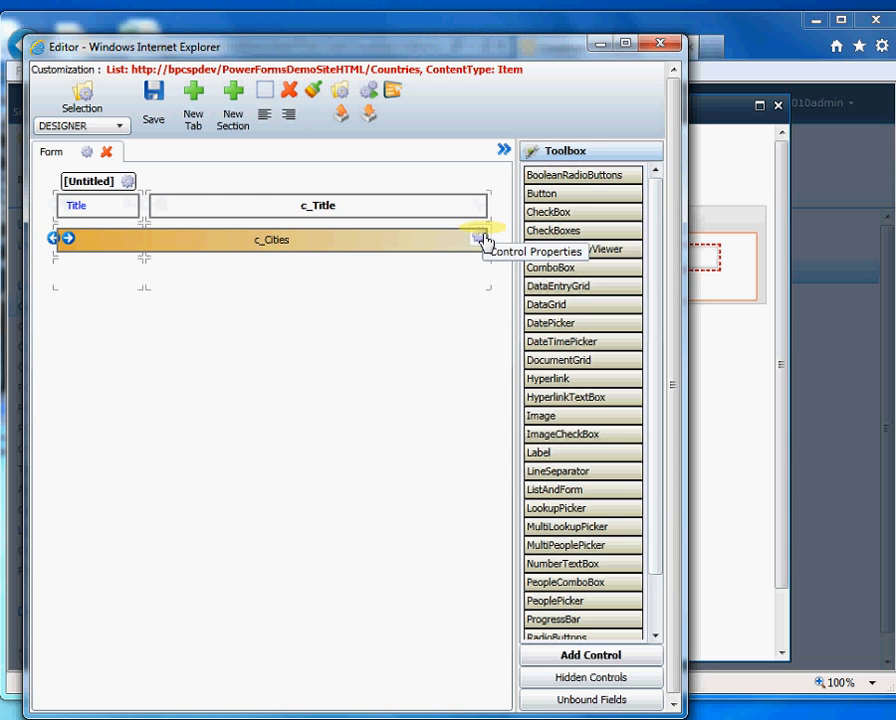
# Add a DefaultValues field to the c_Cities control's extra properties and set its Name to Country
pyautogui.click(478, 238)
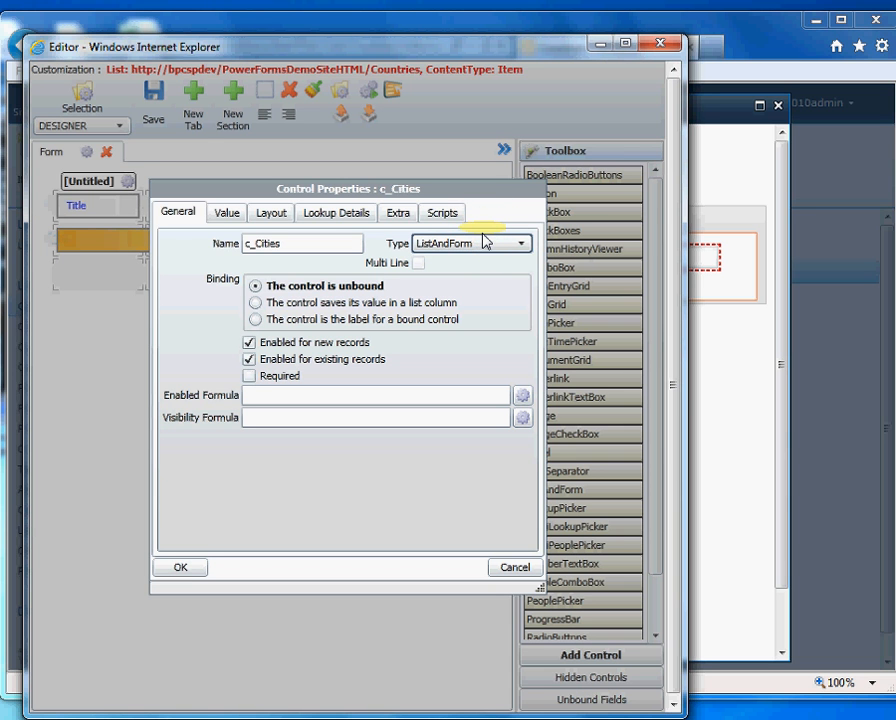
pyautogui.click(399, 214)
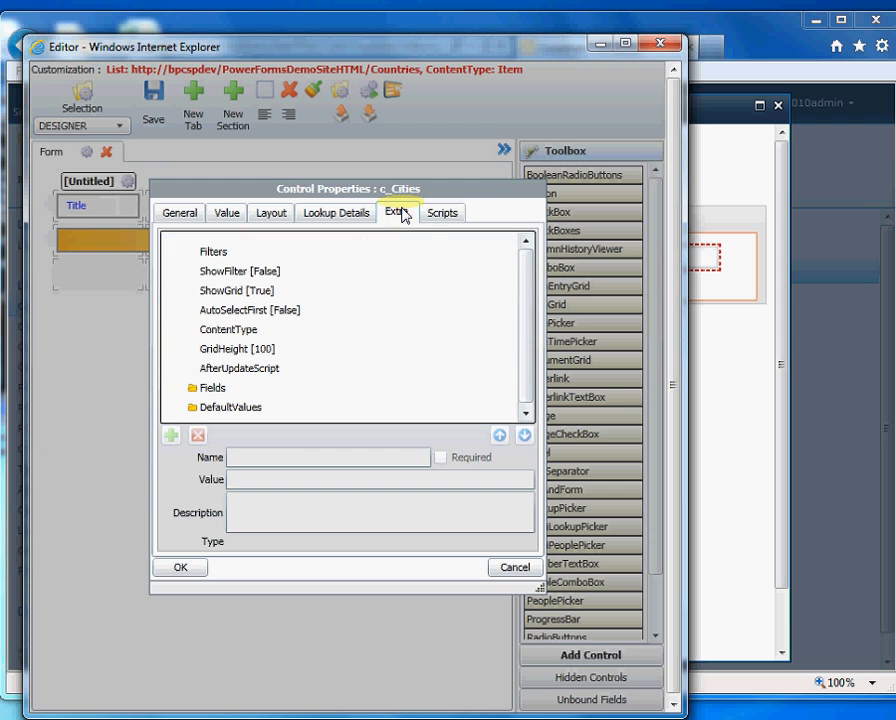
pyautogui.click(255, 406)
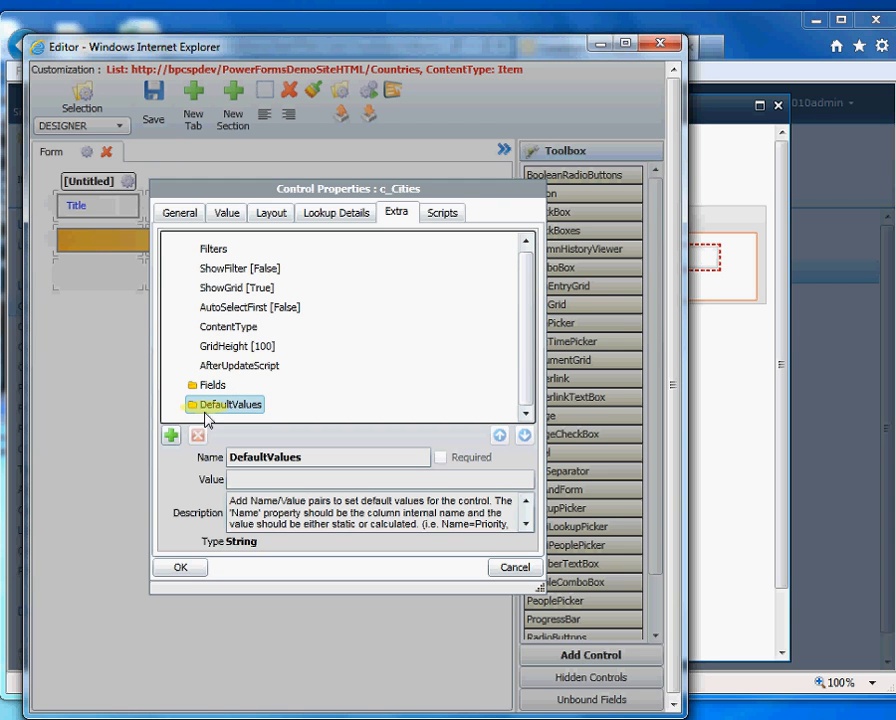
pyautogui.click(171, 436)
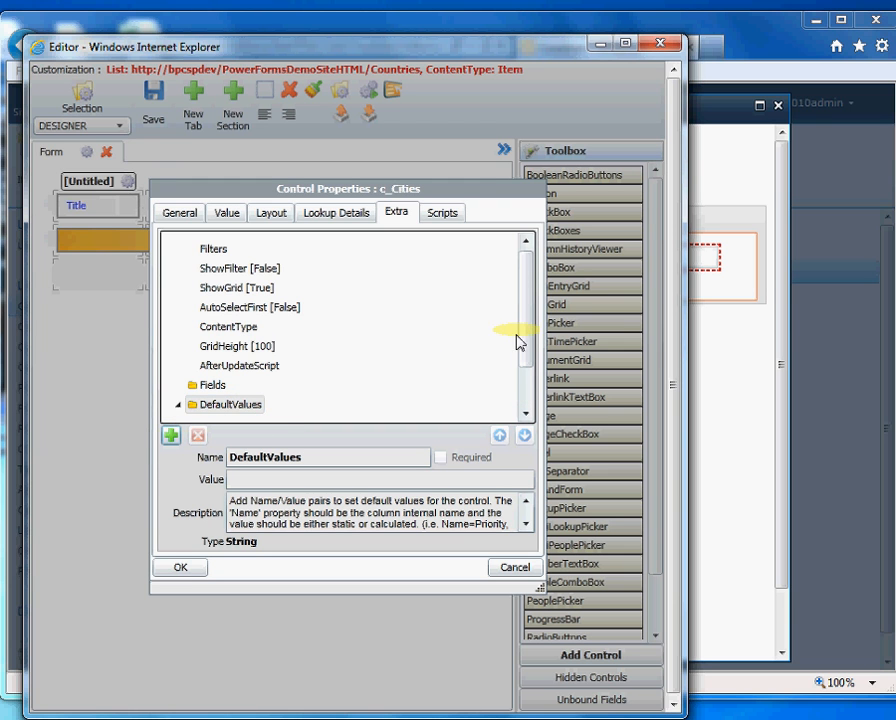
pyautogui.moveTo(516, 336); pyautogui.dragTo(510, 395)
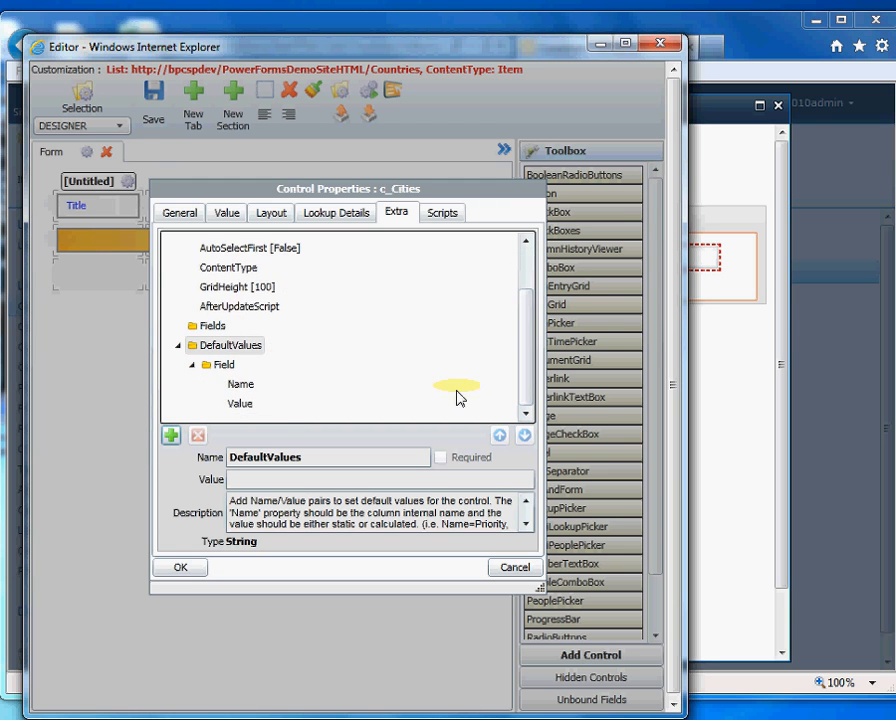
pyautogui.click(247, 389)
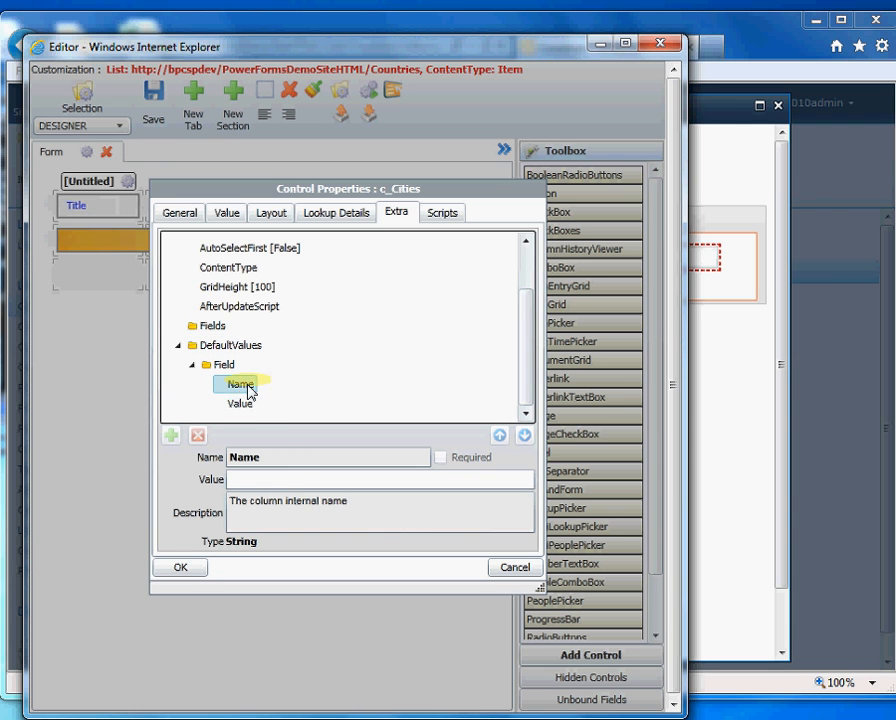
pyautogui.click(272, 477)
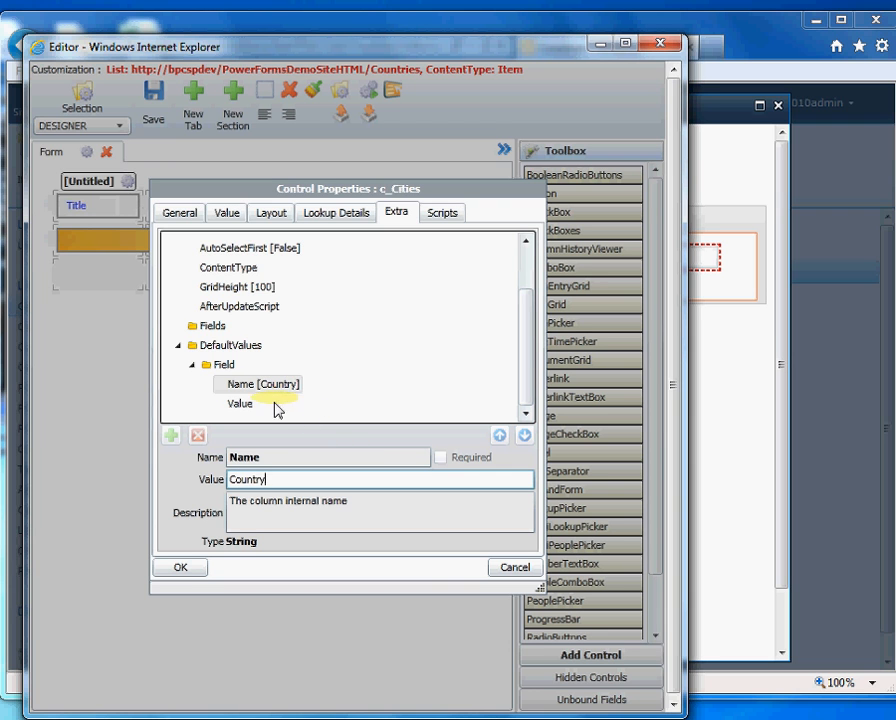
# Set the default field's Value to {c_ID};#{c_Title} and accept the control properties
pyautogui.click(238, 403)
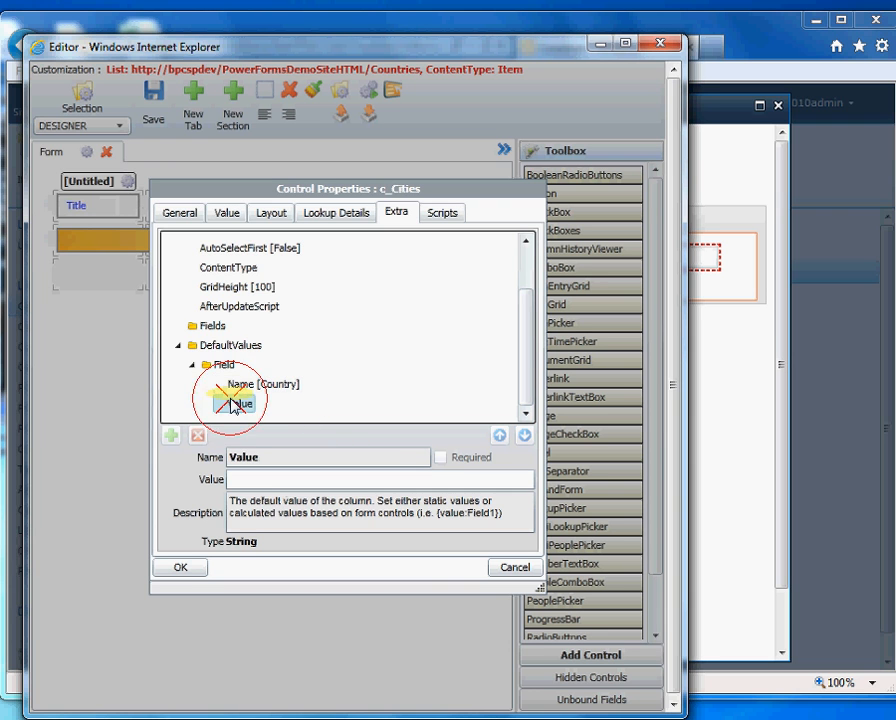
pyautogui.click(262, 478)
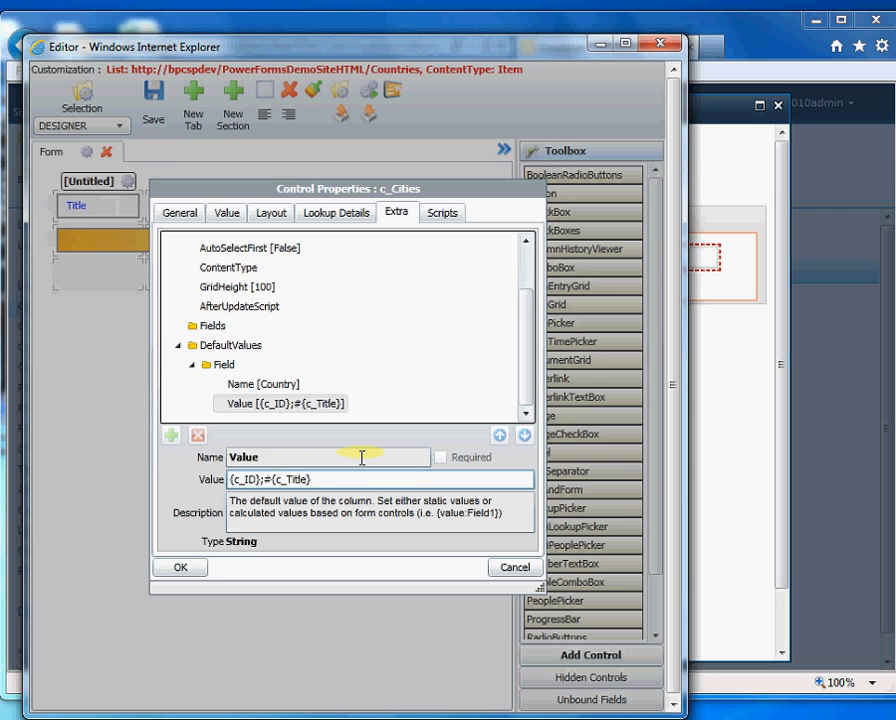
pyautogui.click(184, 568)
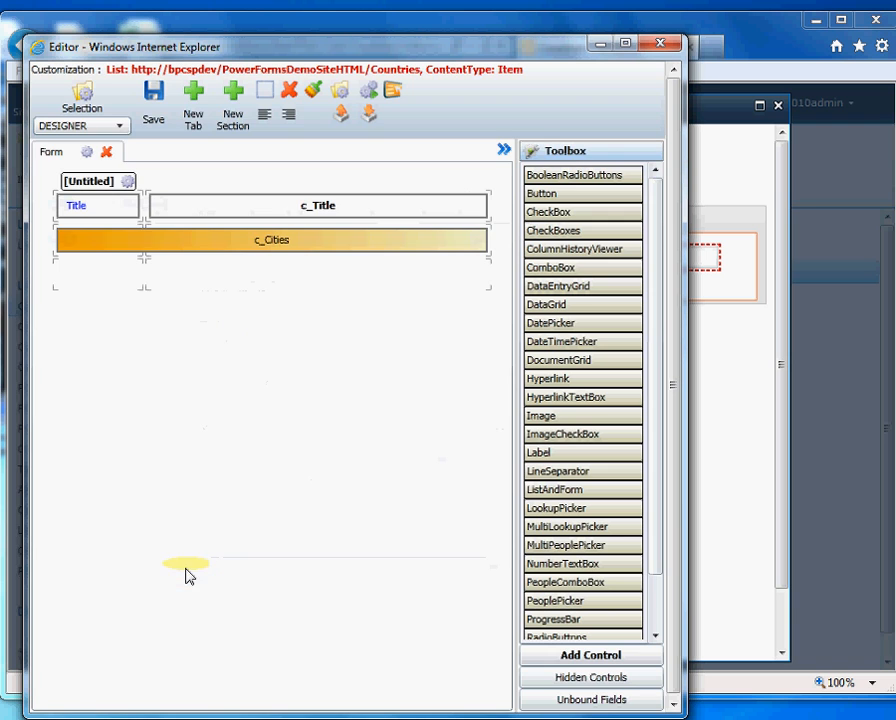
# Save the customized Countries form, close the editor and reload the United Kingdom record
pyautogui.click(156, 113)
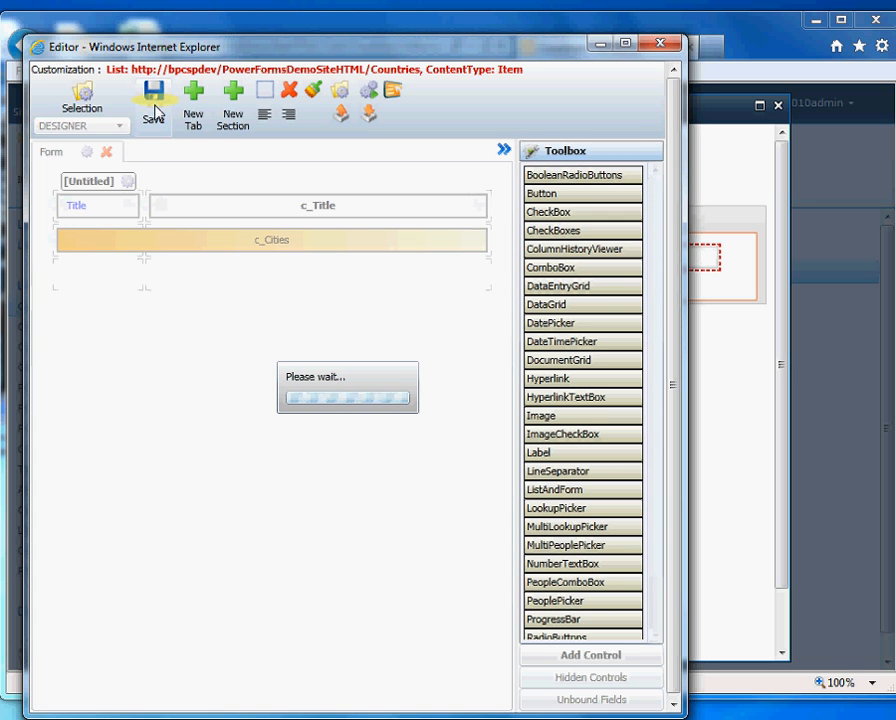
pyautogui.click(647, 45)
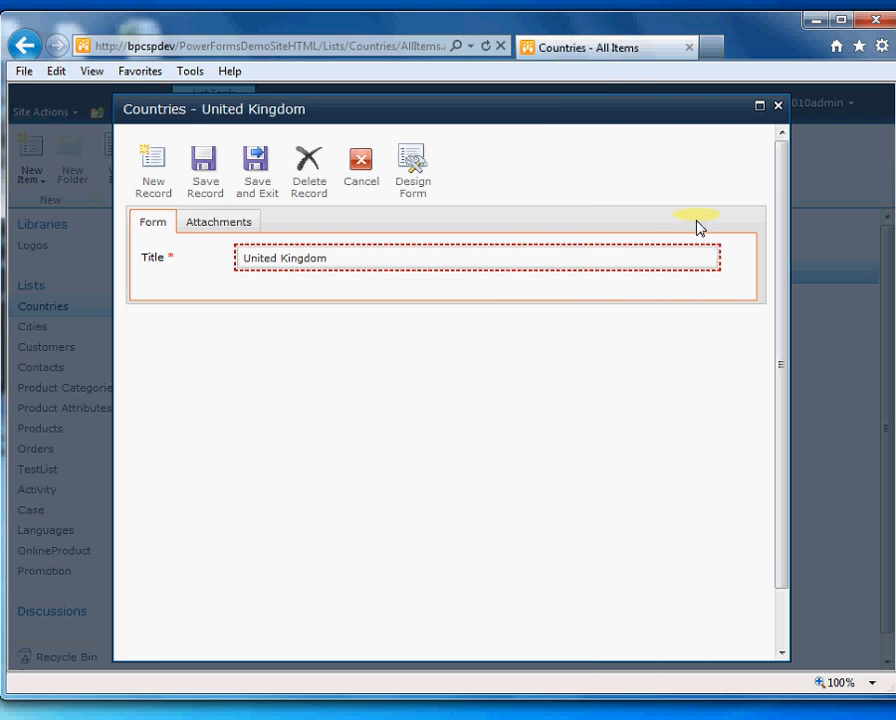
pyautogui.rightClick(545, 553)
pyautogui.click(594, 462)
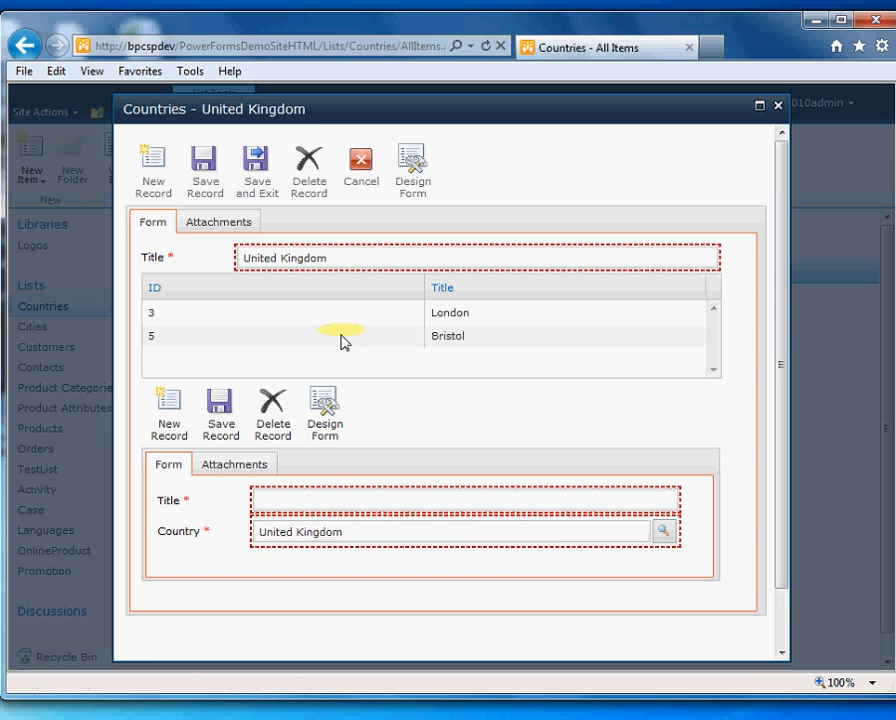
# Open the Bristol record in the cities list, and create and save a new city record titled Liverpool
pyautogui.click(290, 343)
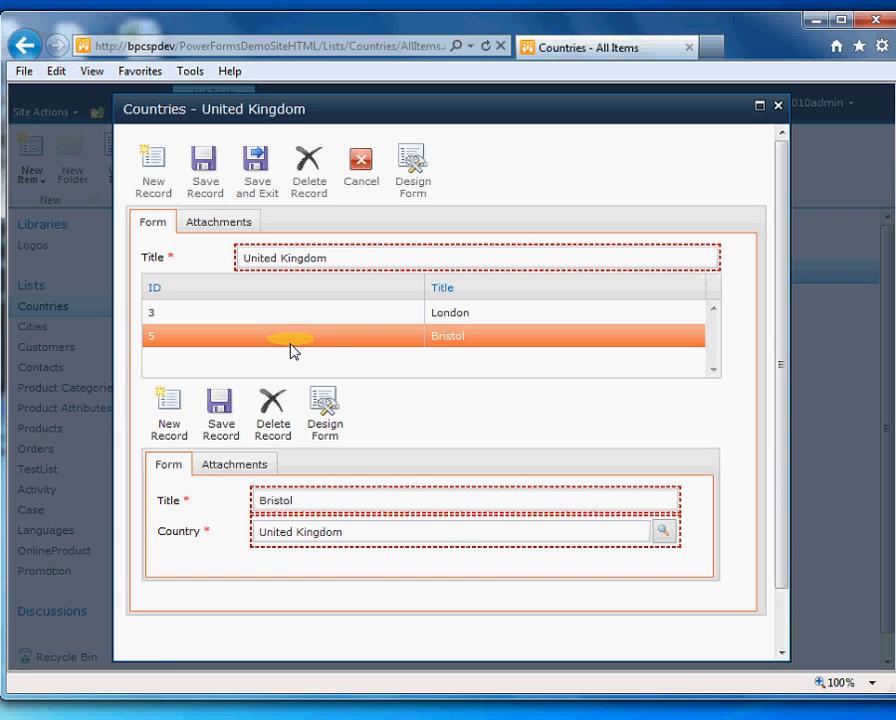
pyautogui.click(177, 418)
pyautogui.click(268, 500)
pyautogui.click(279, 495)
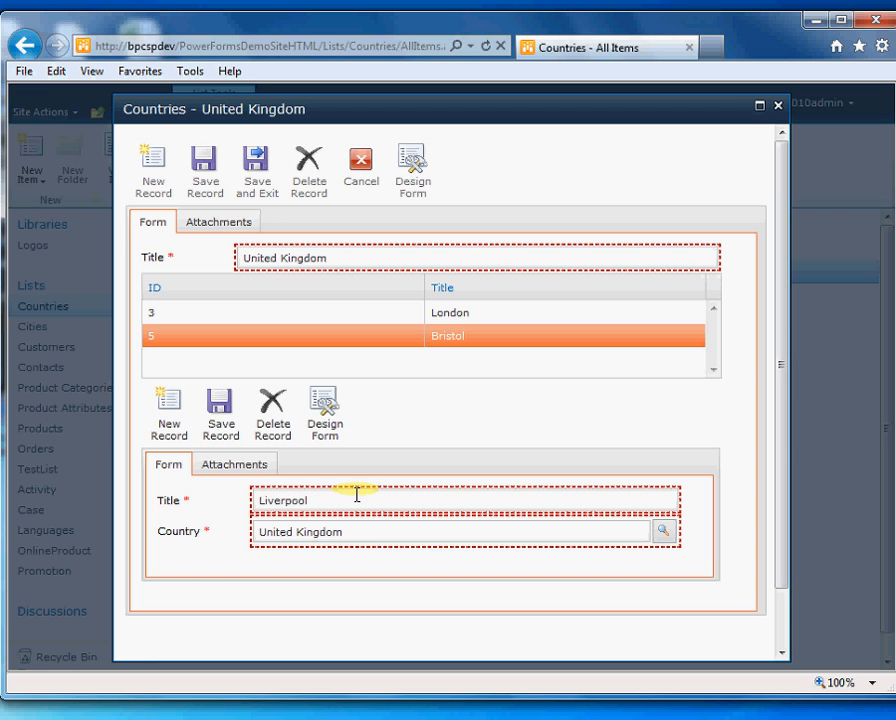
pyautogui.click(218, 425)
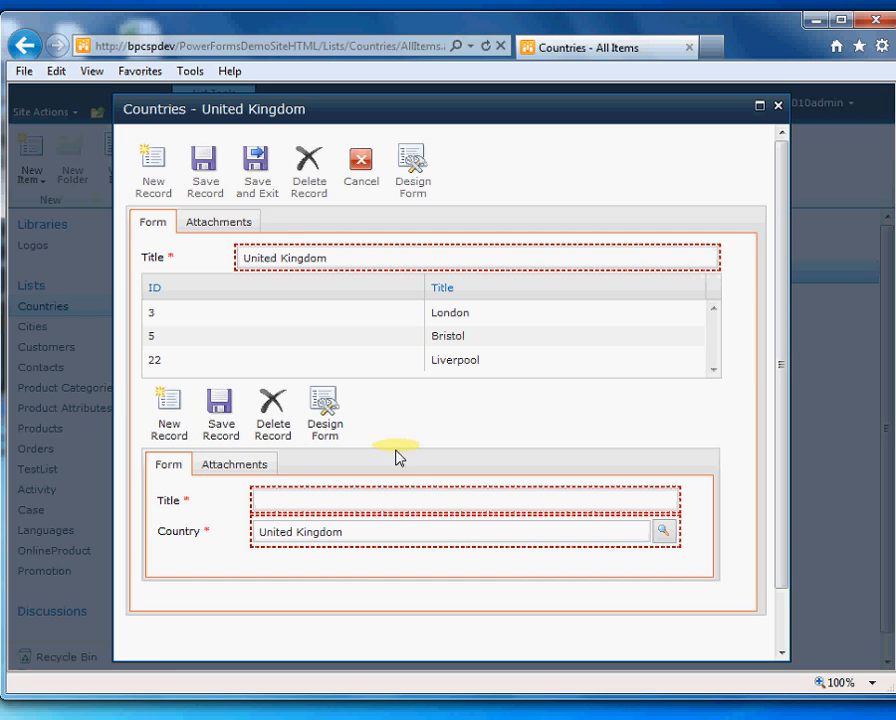
# Open the embedded Cities form's design and remove the Country label and c_Country control
pyautogui.click(327, 408)
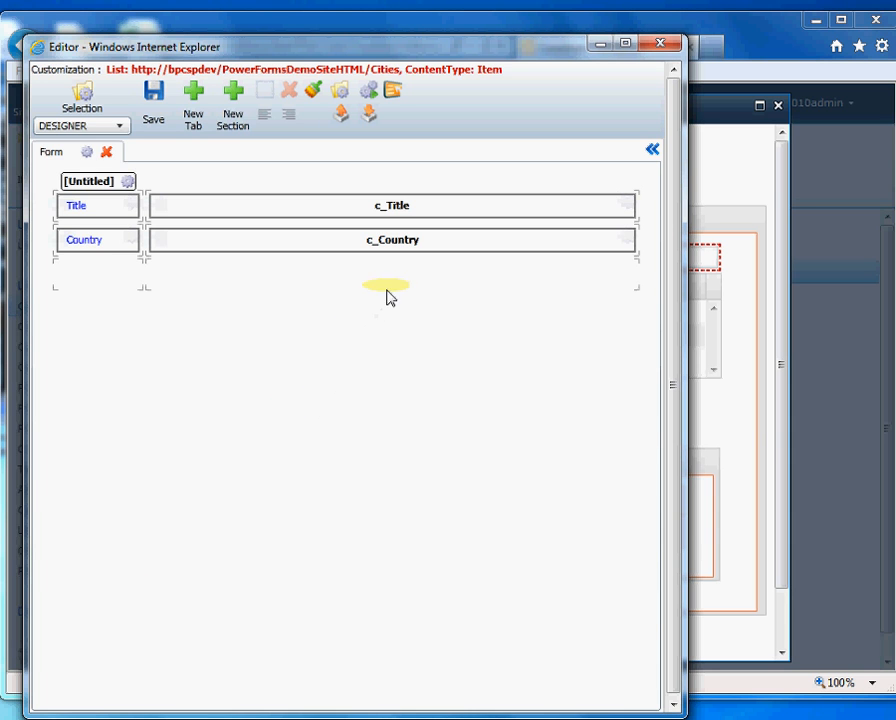
pyautogui.click(92, 240)
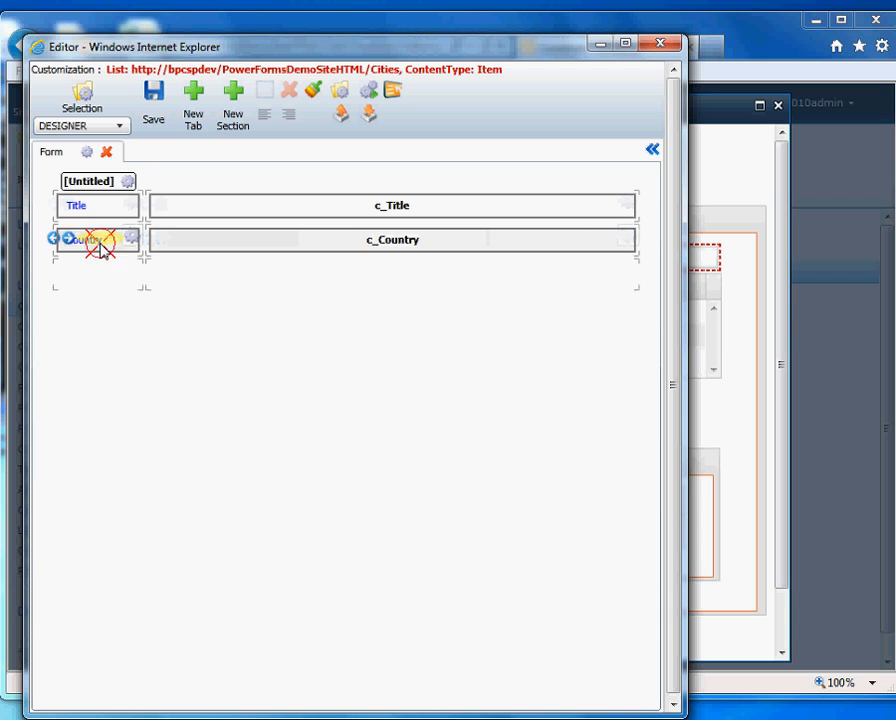
pyautogui.click(217, 245)
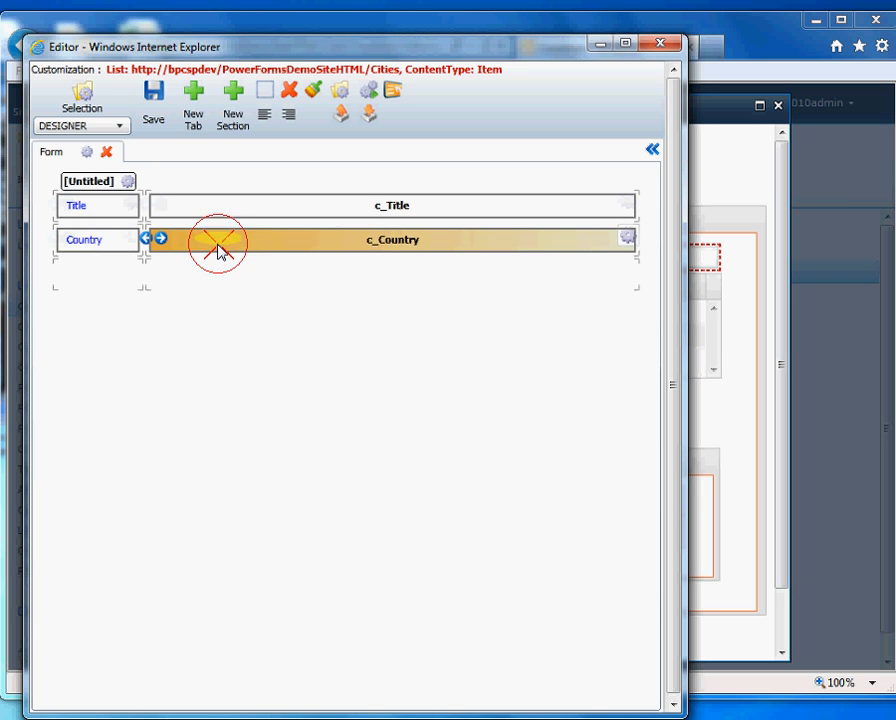
pyautogui.keyDown('ctrl'); pyautogui.click(112, 254); pyautogui.keyUp('ctrl')
pyautogui.click(265, 92)
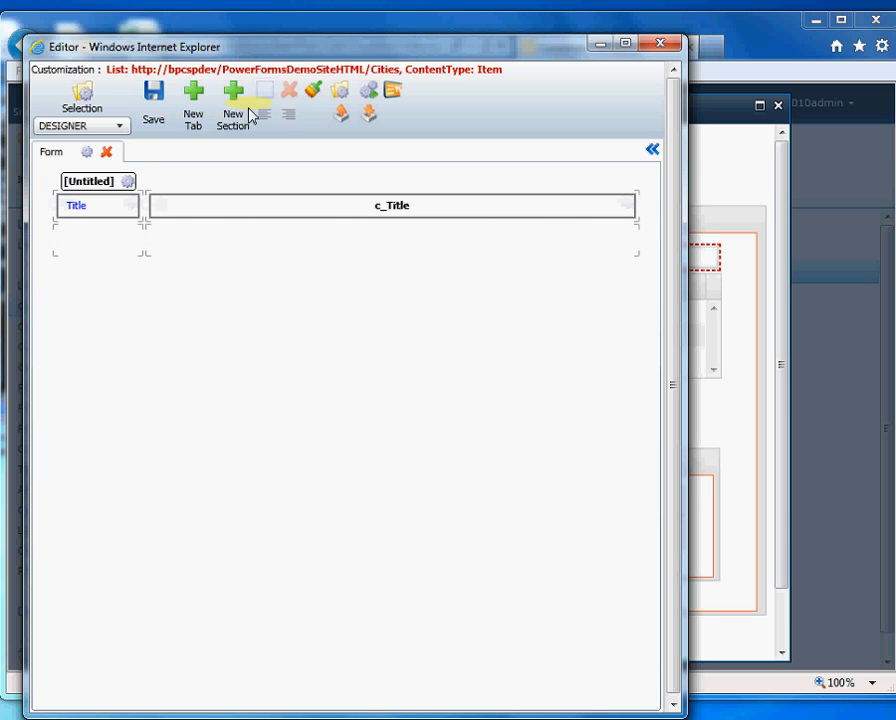
# Save the Cities form customization, close its editor and reload the United Kingdom record
pyautogui.click(160, 114)
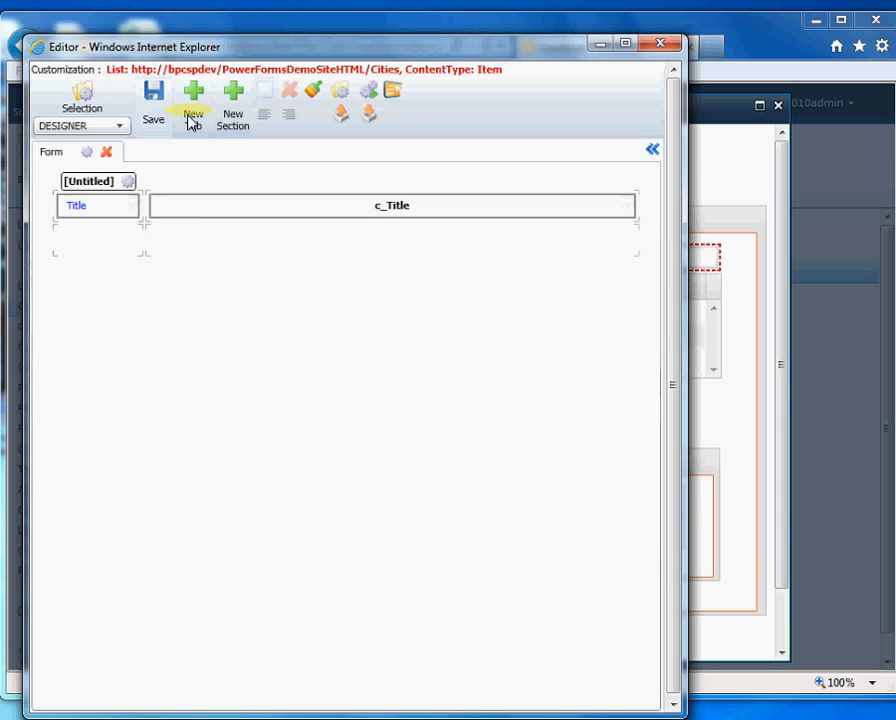
pyautogui.click(659, 45)
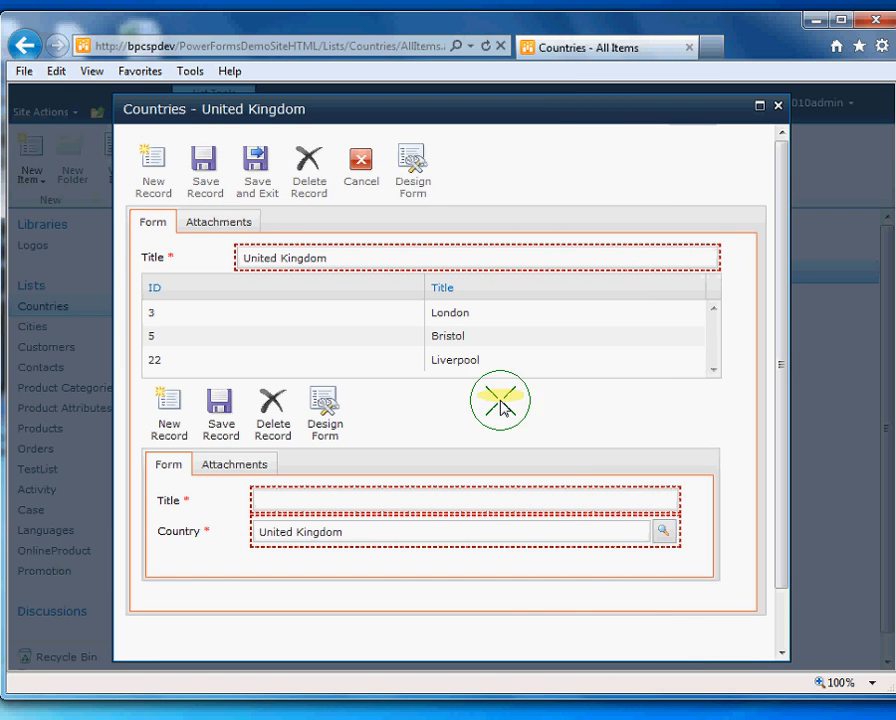
pyautogui.rightClick(501, 404)
pyautogui.click(562, 719)
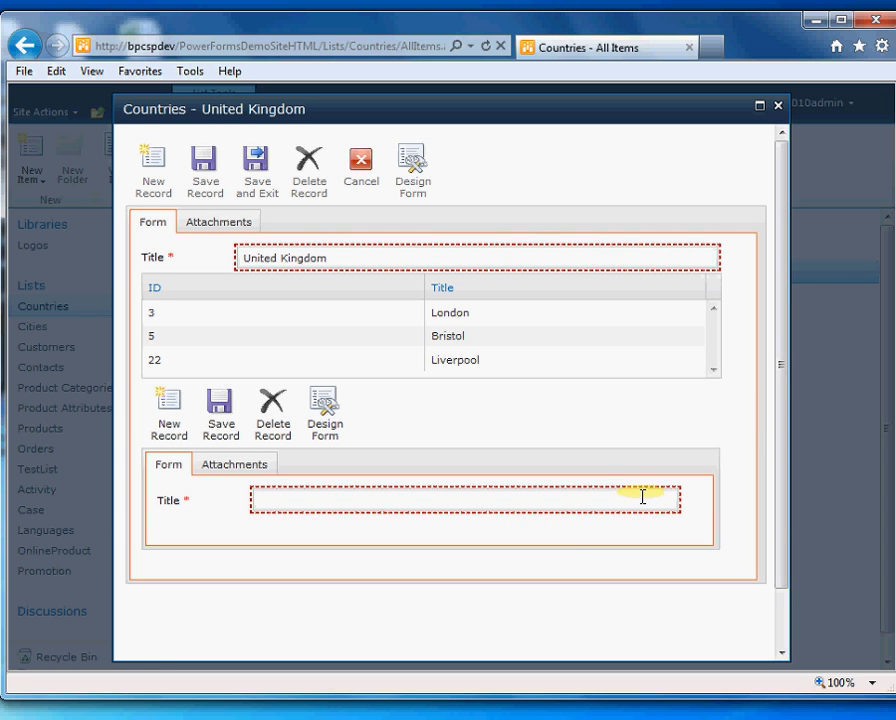
# Open the Liverpool record, create and save a new city titled Southampton, and check the updated cities list
pyautogui.click(486, 368)
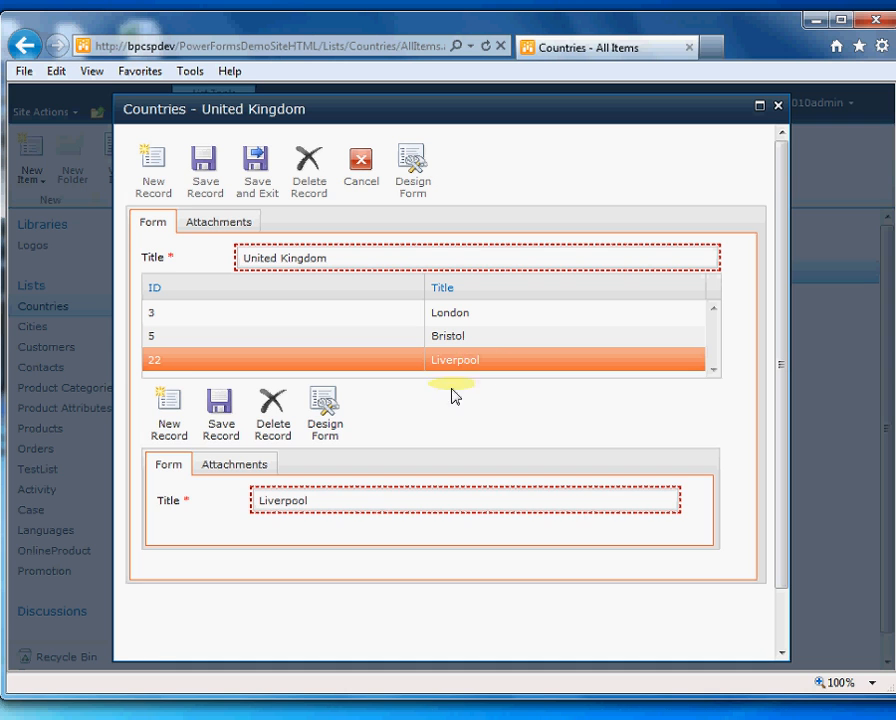
pyautogui.click(168, 410)
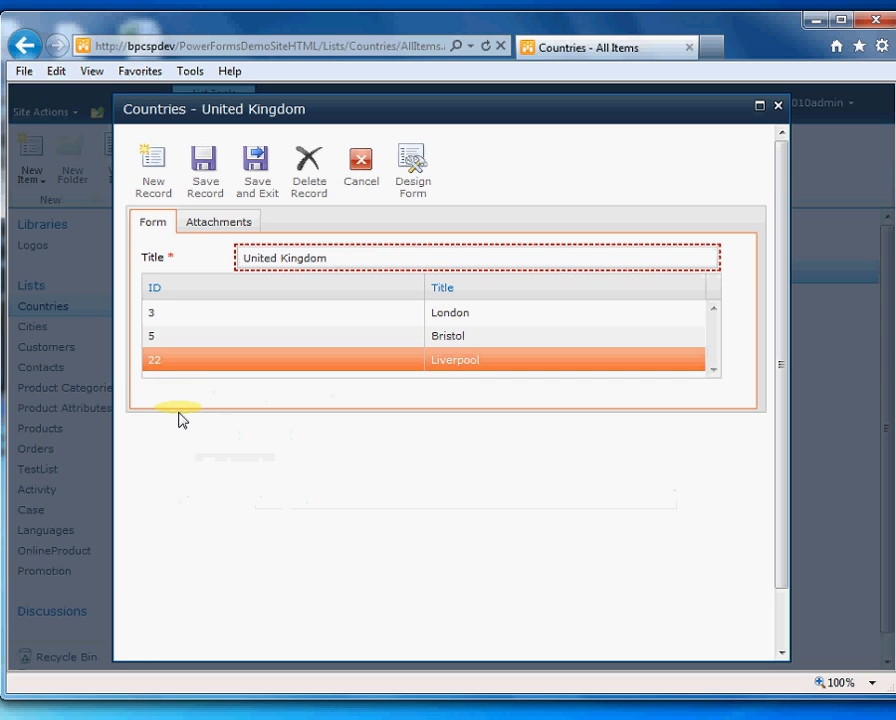
pyautogui.click(280, 495)
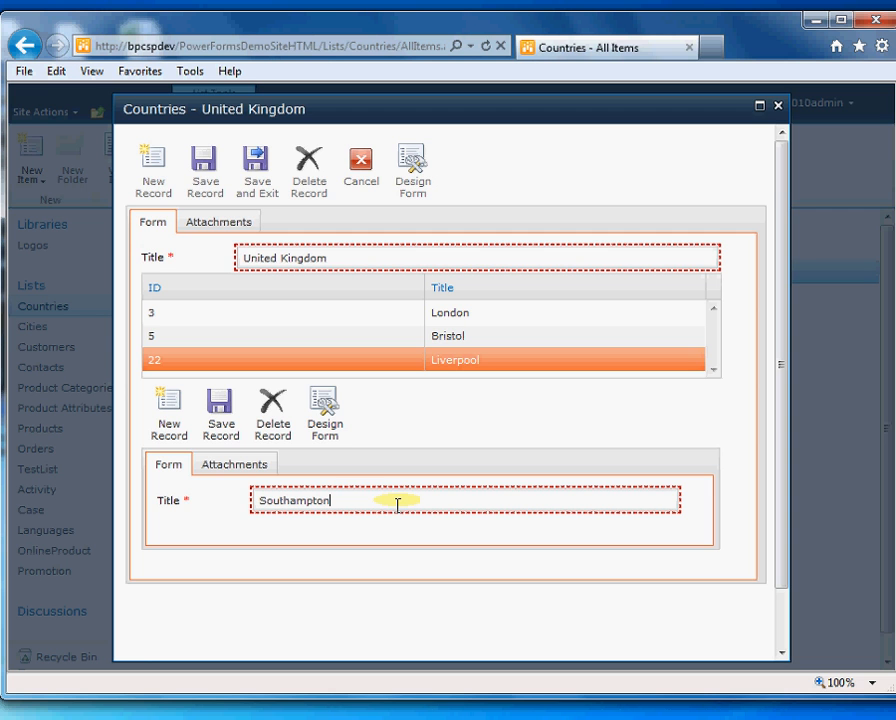
pyautogui.click(222, 415)
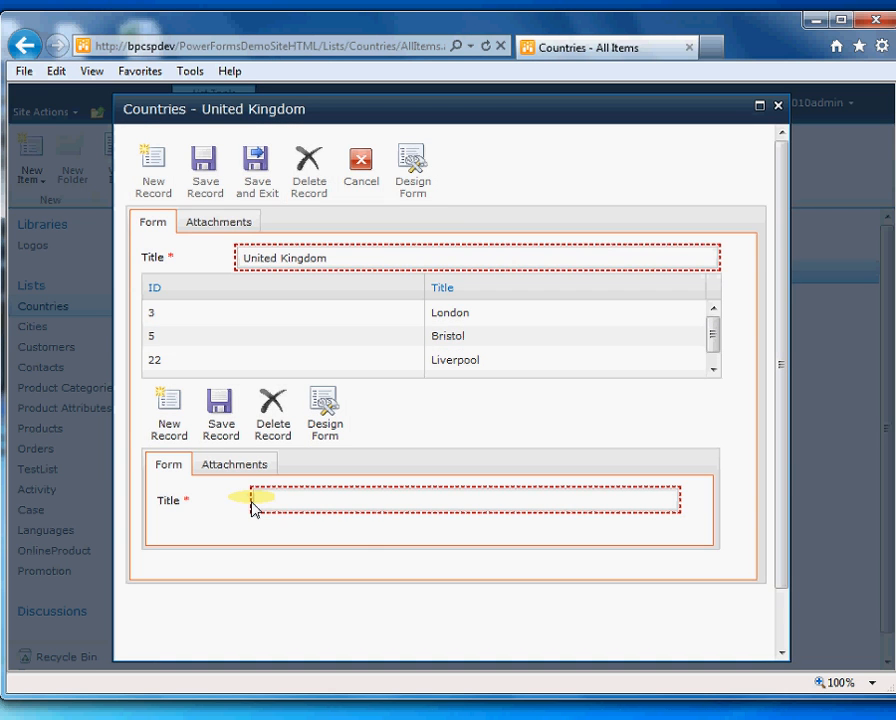
pyautogui.moveTo(716, 340)
pyautogui.mouseDown()
pyautogui.moveTo(716, 352)
pyautogui.moveTo(716, 322)
pyautogui.mouseUp()
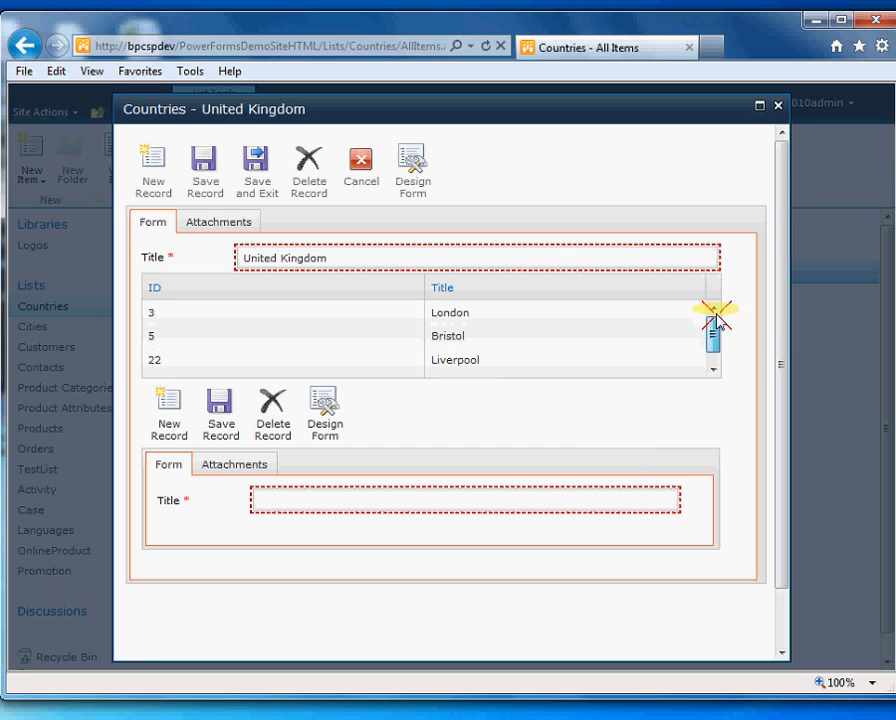